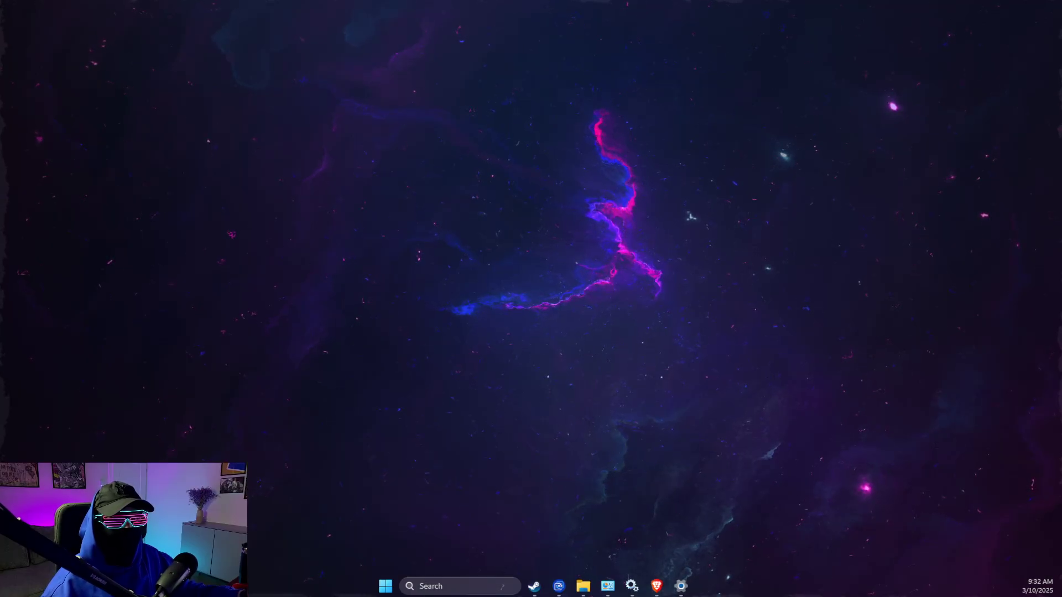
# Briefly open Windows Settings from the taskbar search and close it again.
pyautogui.click(448, 587)
pyautogui.write('settings')
pyautogui.click(448, 245)
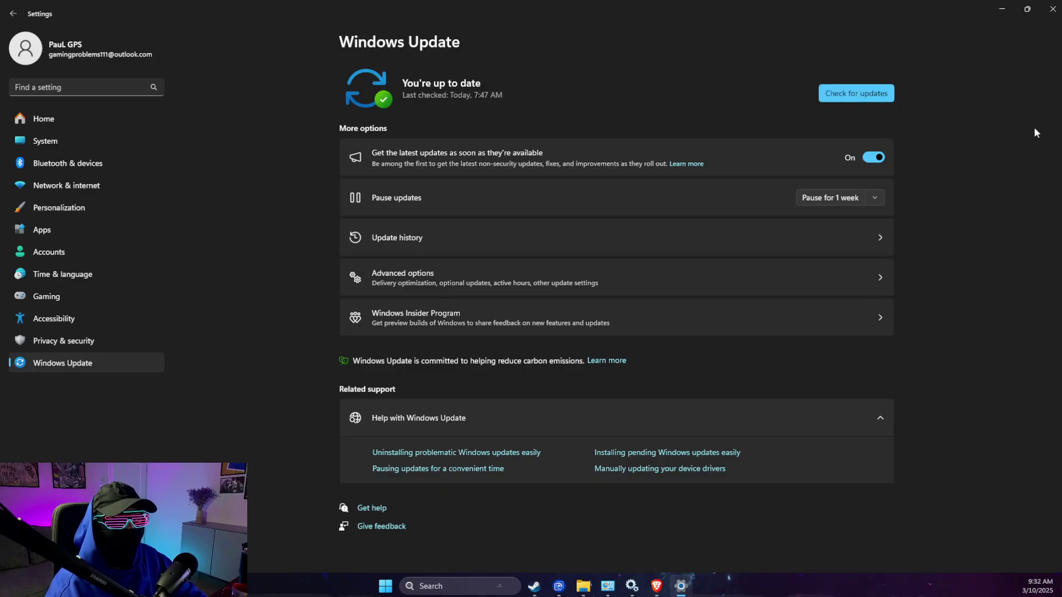
pyautogui.click(1052, 7)
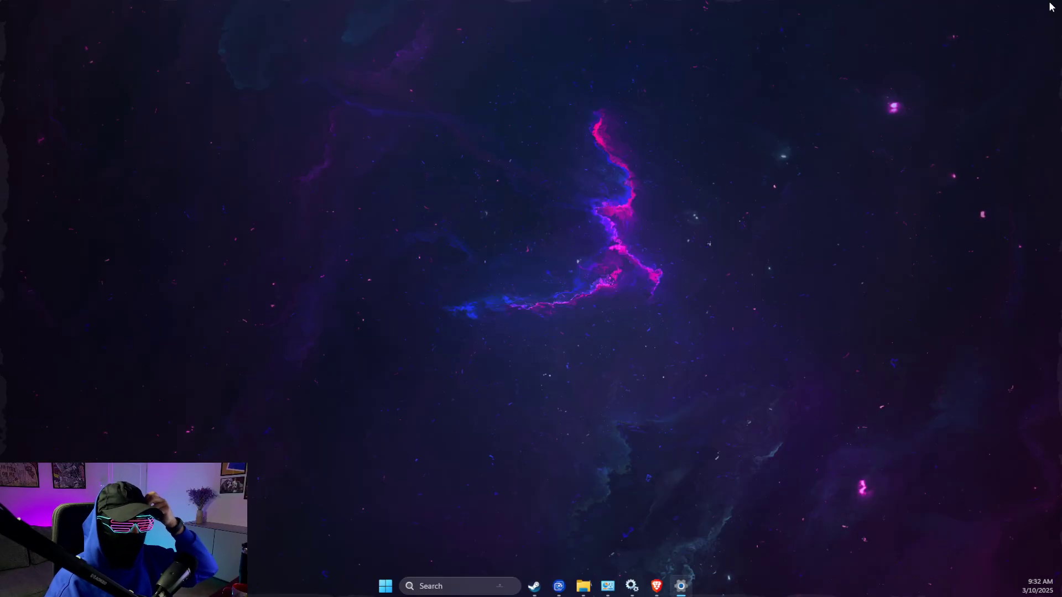
# Download Microsoft's DirectX End-User Runtime Web Installer in Brave and minimise the browser.
pyautogui.click(668, 586)
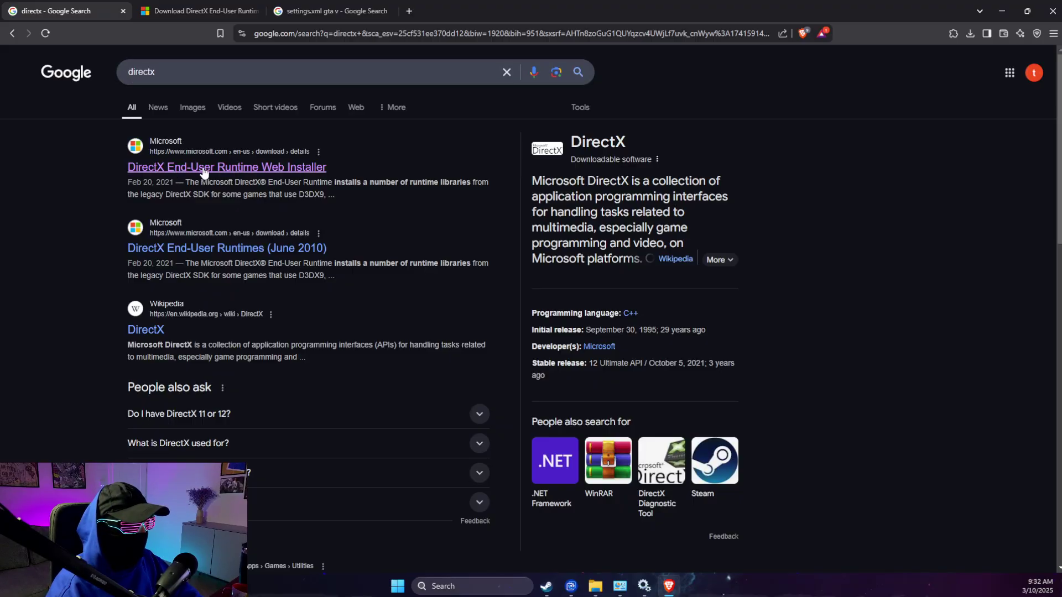
pyautogui.click(207, 12)
pyautogui.click(616, 418)
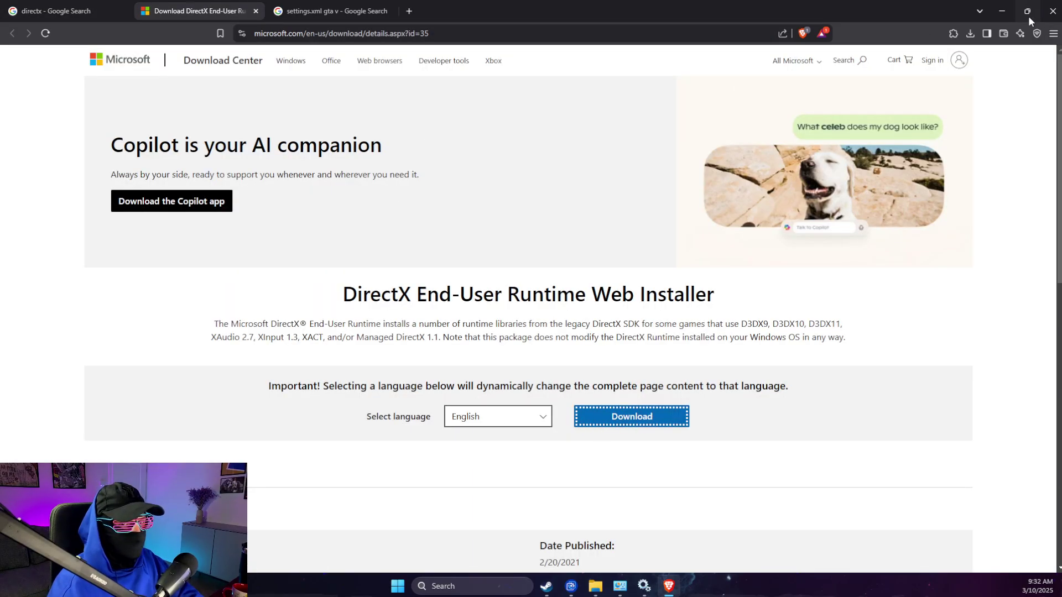
pyautogui.click(1004, 10)
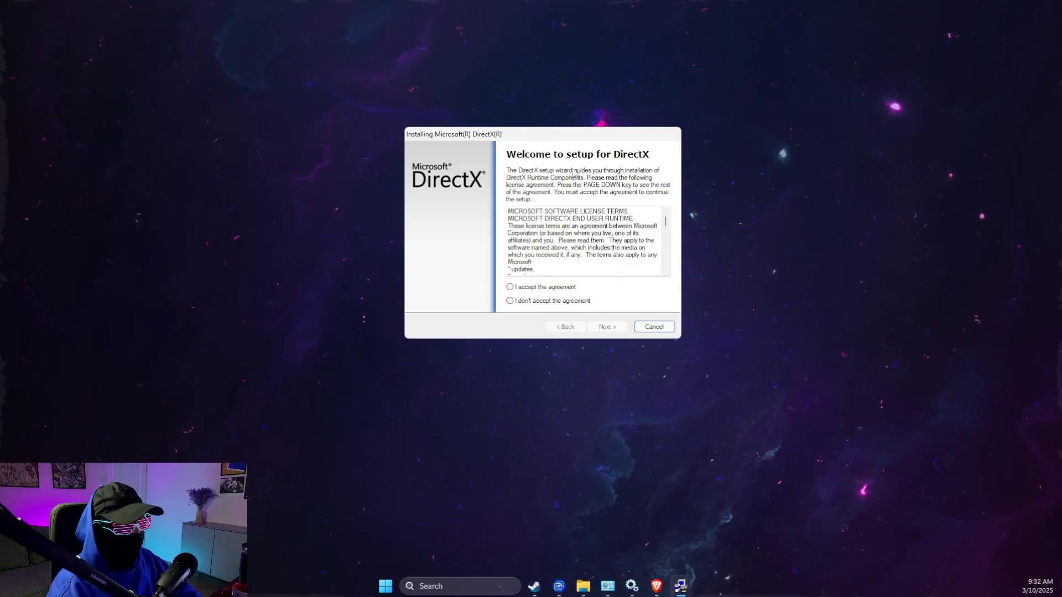
# Accept the licence, decline the Bing Bar, install the DirectX components and finish the setup.
pyautogui.click(512, 288)
pyautogui.click(607, 328)
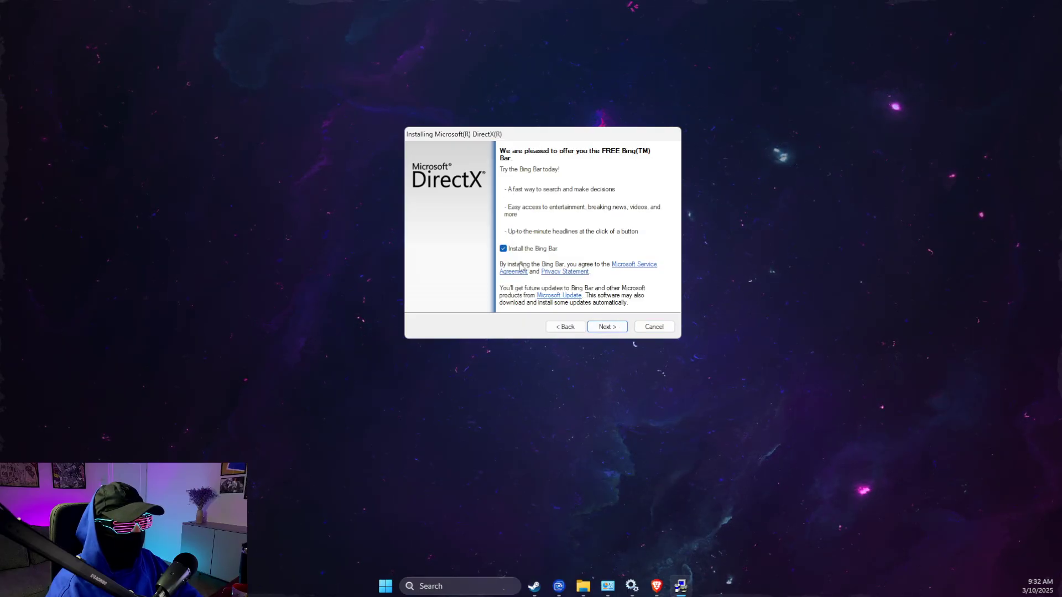
pyautogui.click(504, 249)
pyautogui.click(608, 327)
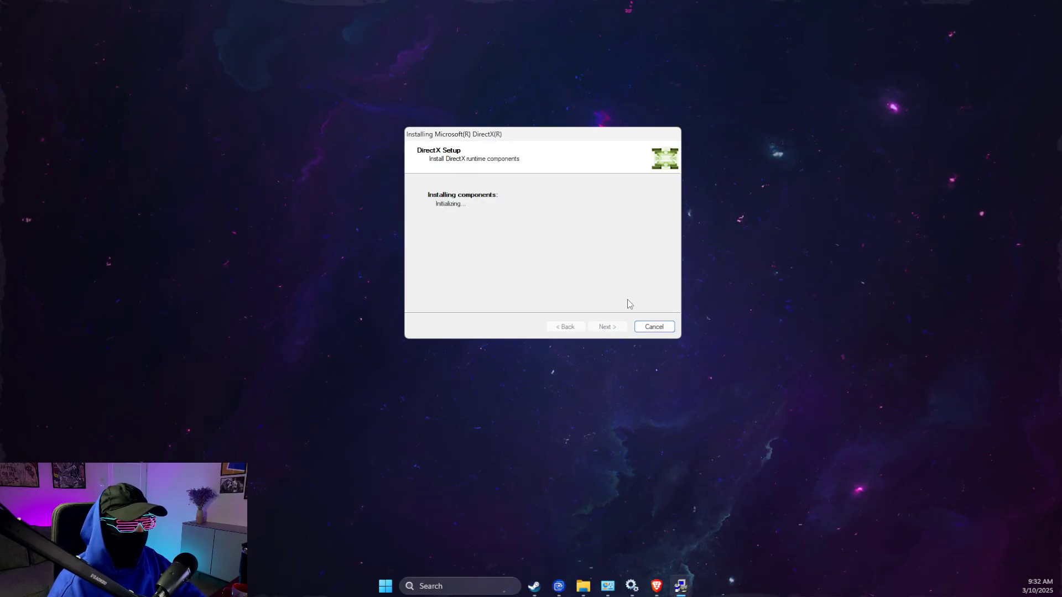
pyautogui.click(612, 328)
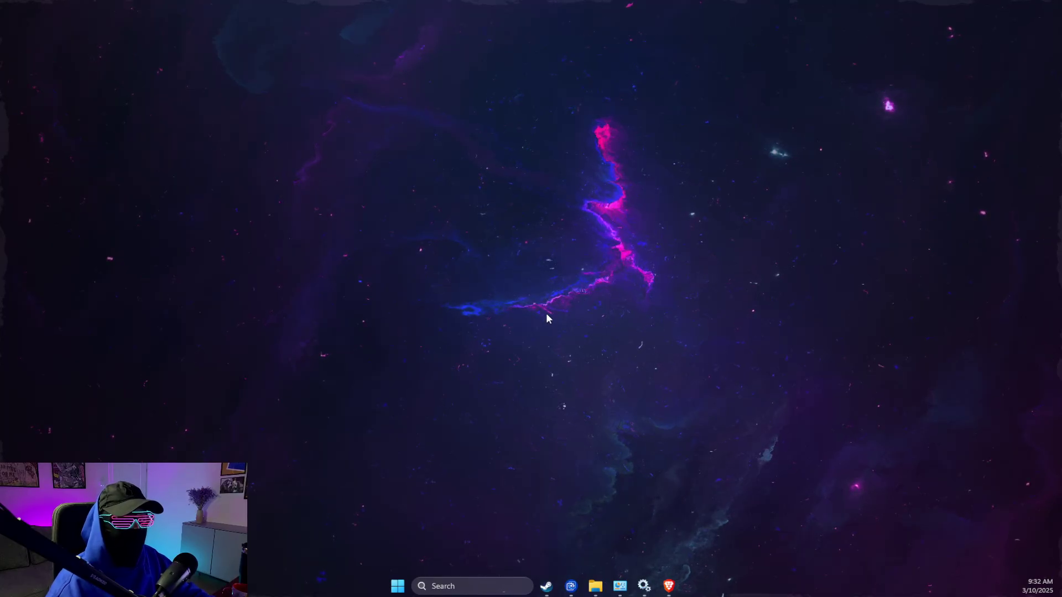
# Browse File Explorer to Documents > Rockstar Games > GTAV Enhanced.
pyautogui.click(482, 586)
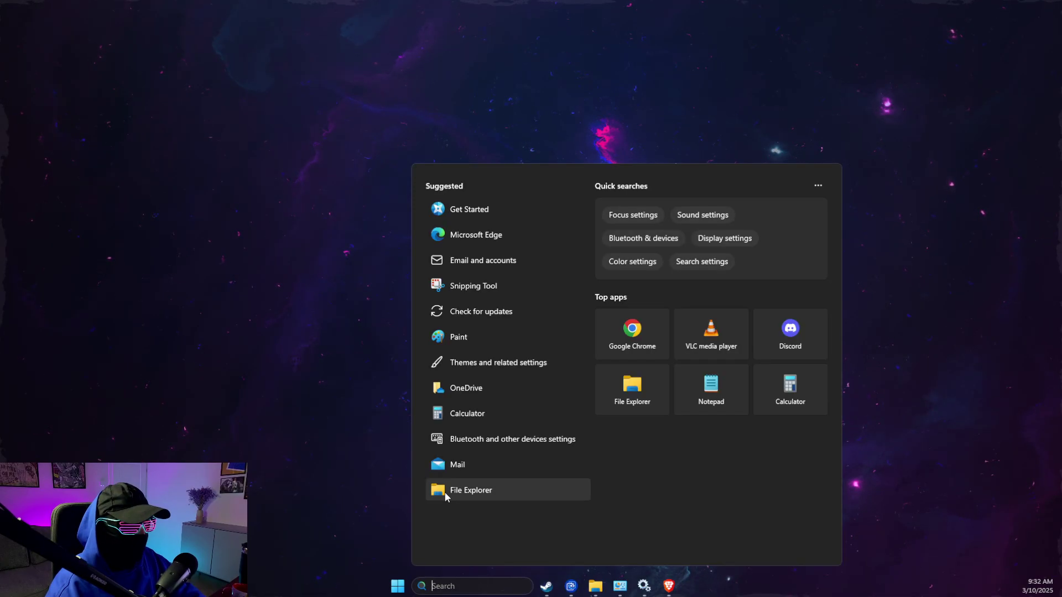
pyautogui.click(353, 433)
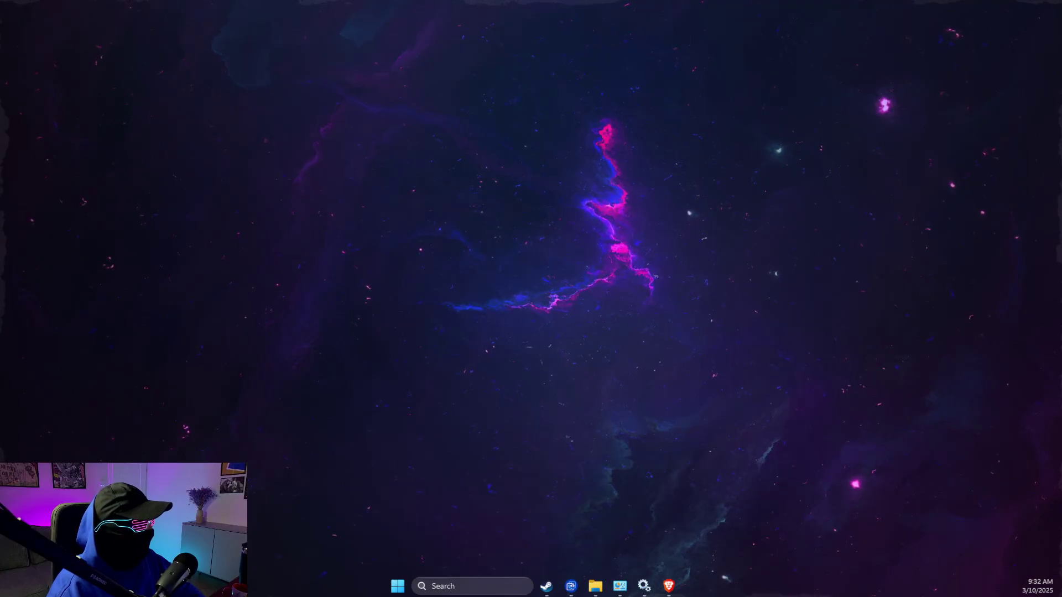
pyautogui.press('super+e')
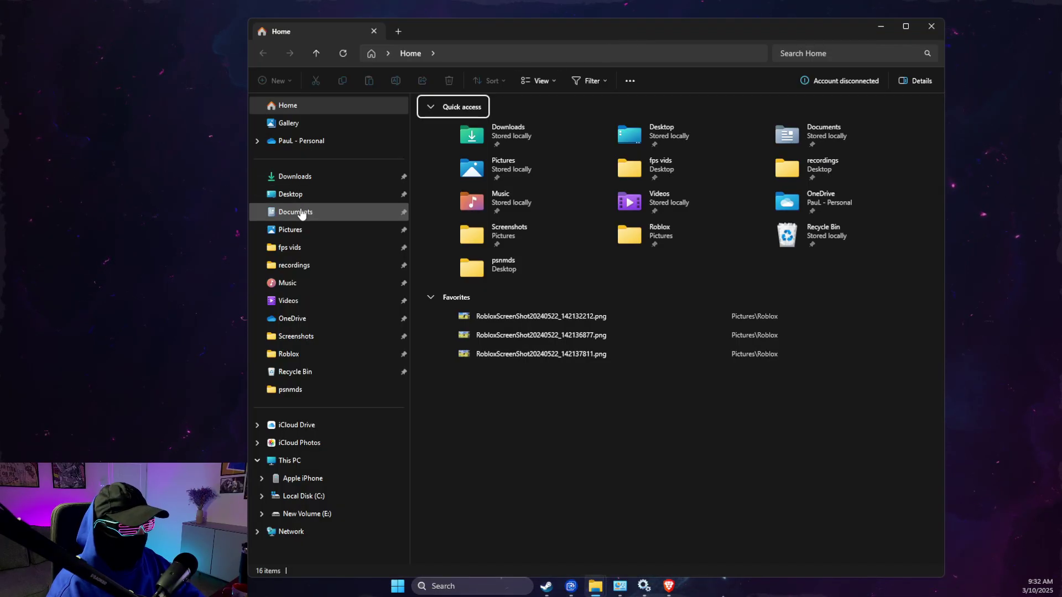
pyautogui.click(302, 214)
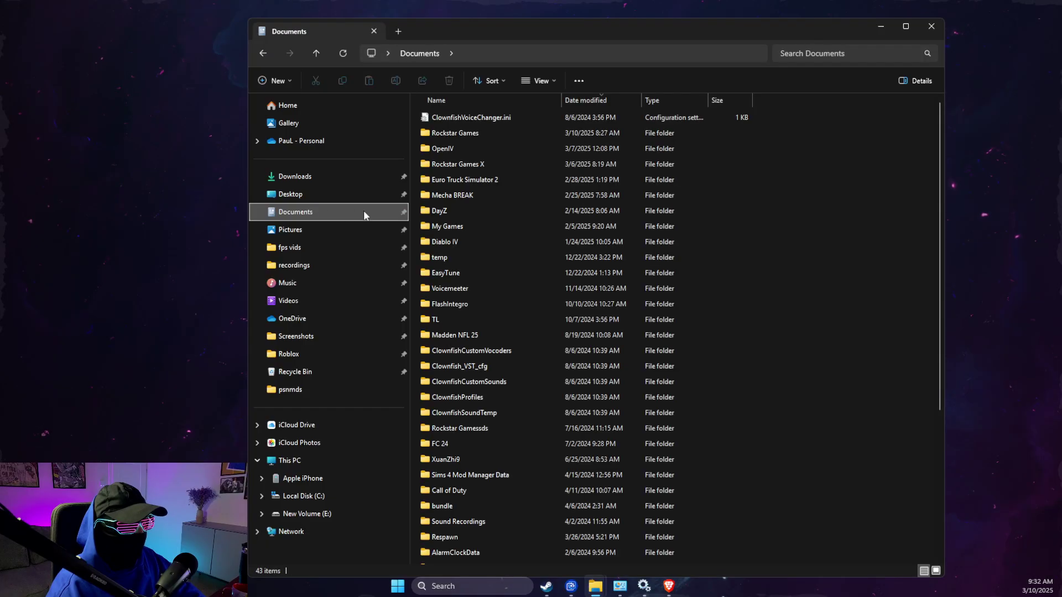
pyautogui.doubleClick(456, 136)
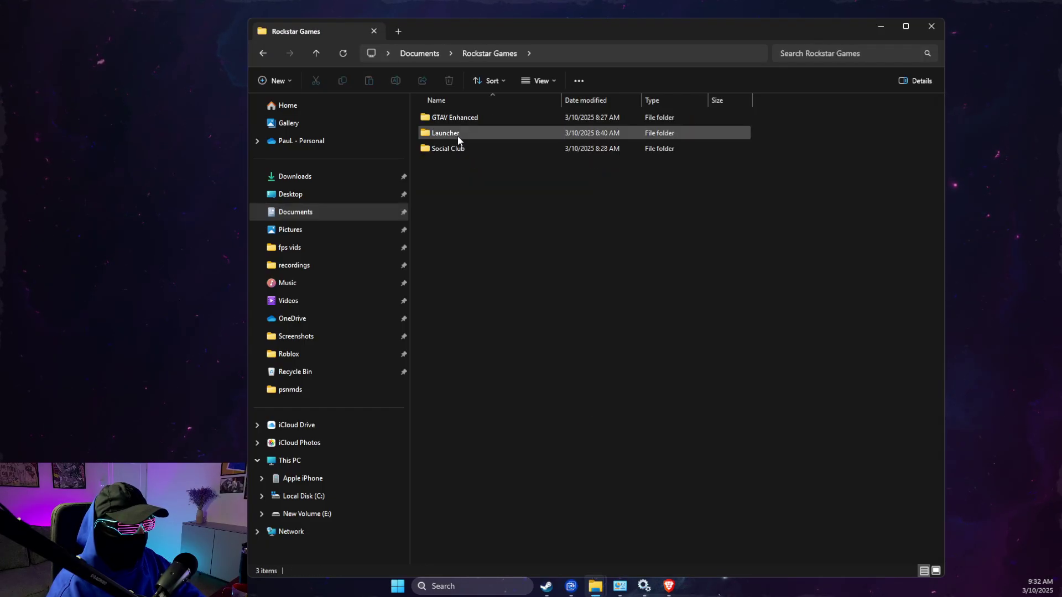
pyautogui.doubleClick(455, 119)
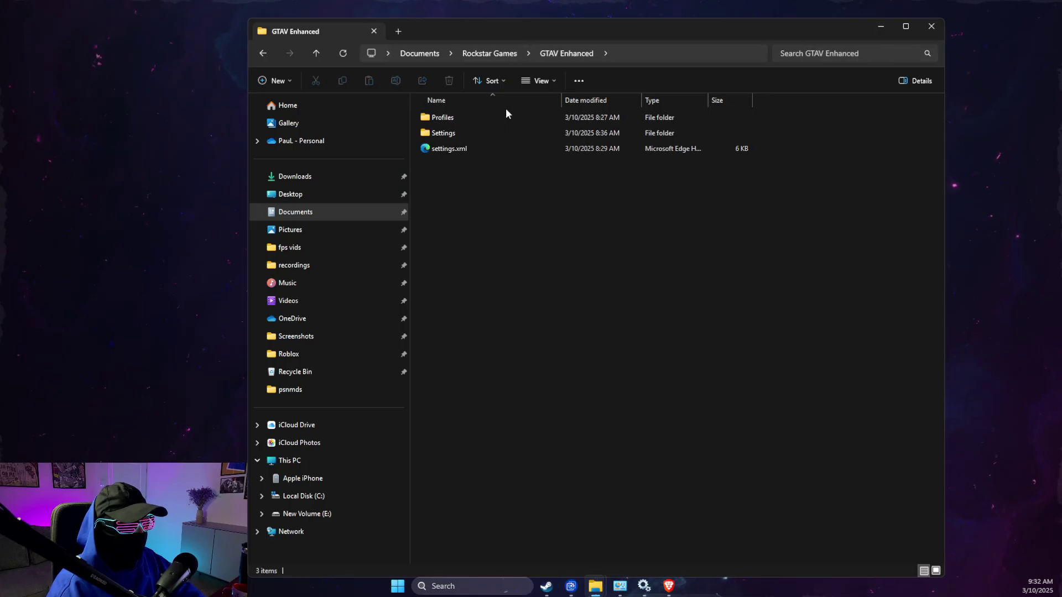
# Confirm File name extensions is enabled in the View options so settings.xml shows fully.
pyautogui.click(547, 82)
pyautogui.moveTo(539, 287)
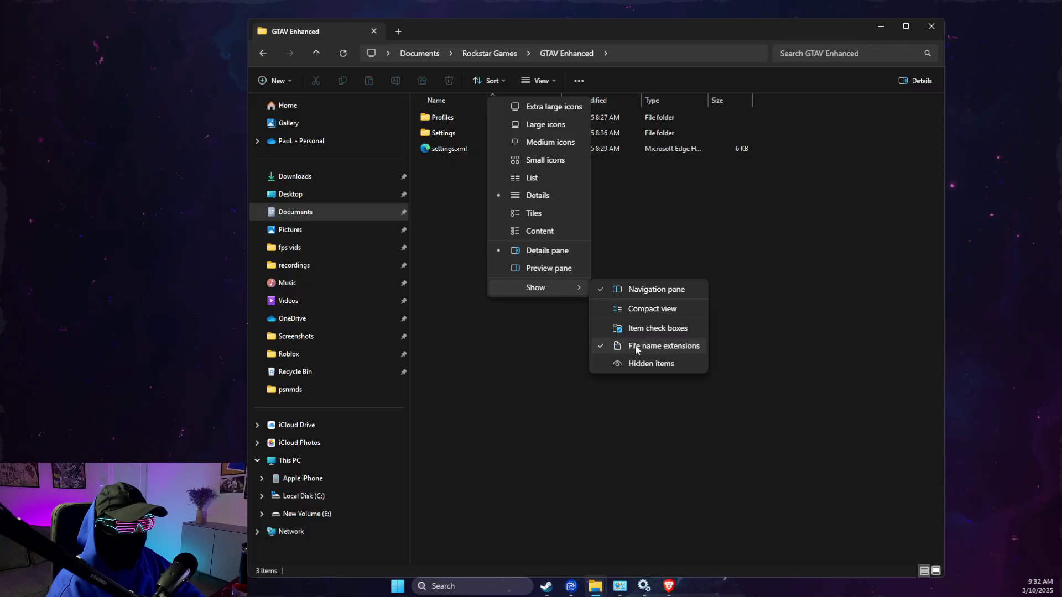
pyautogui.click(573, 315)
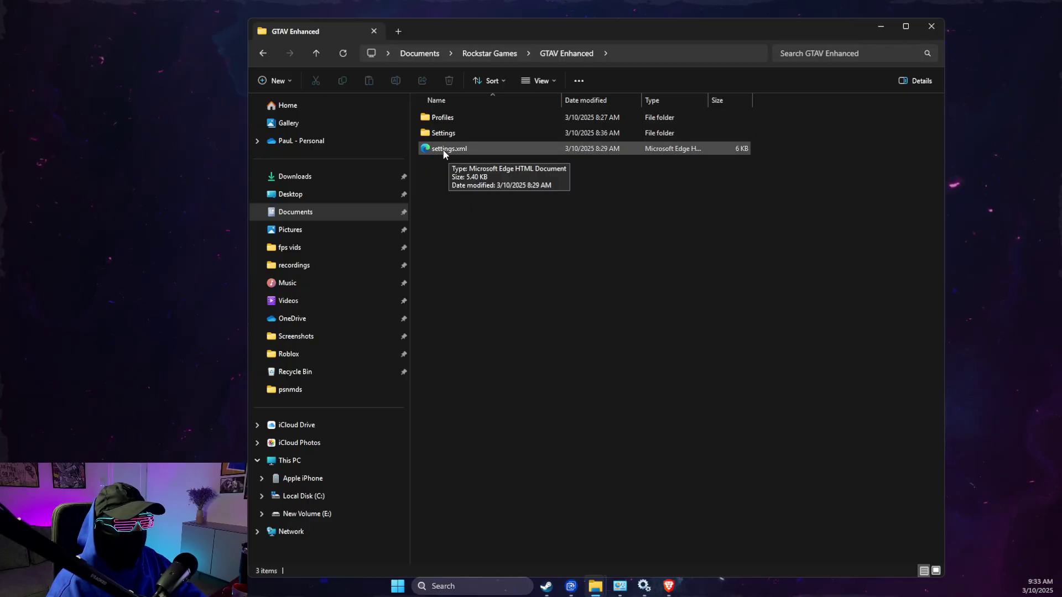
# Return to Brave's 'settings.xml gta v' search and go to the GTA V Balanced settings.xml mod page.
pyautogui.click(883, 27)
pyautogui.click(669, 586)
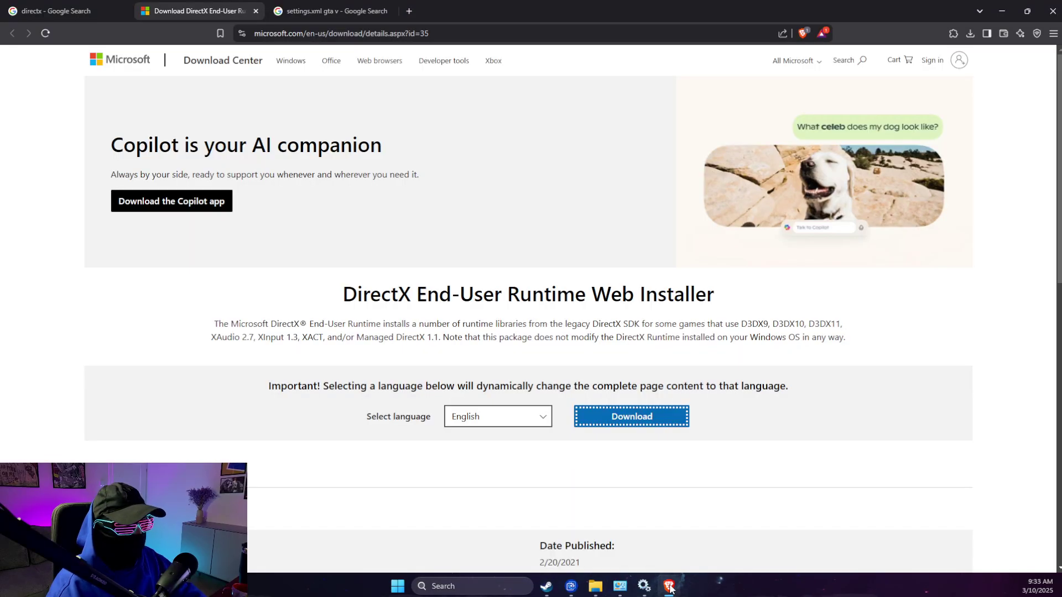
pyautogui.click(322, 10)
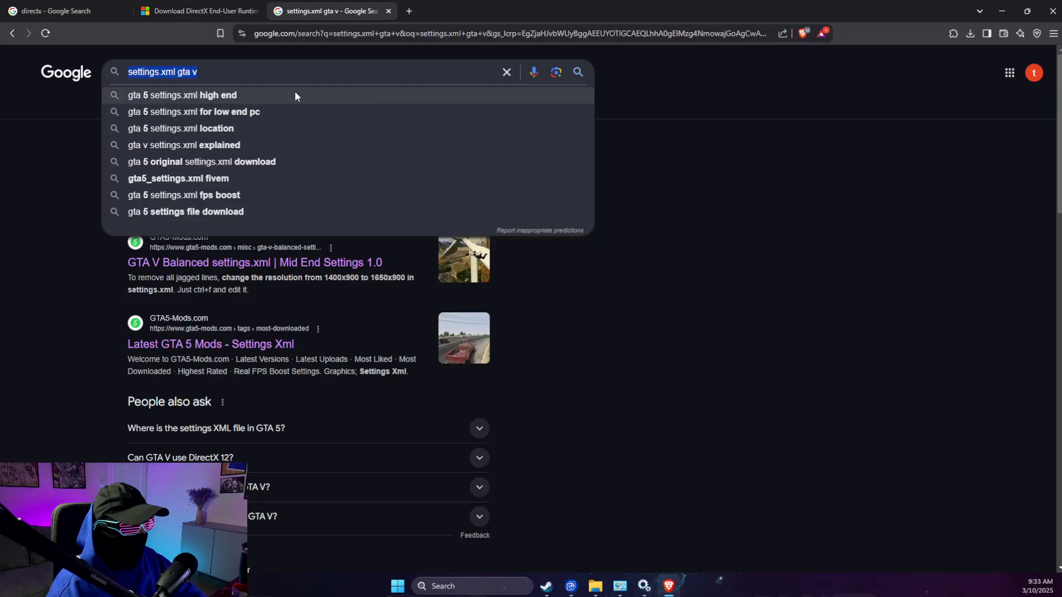
pyautogui.click(46, 227)
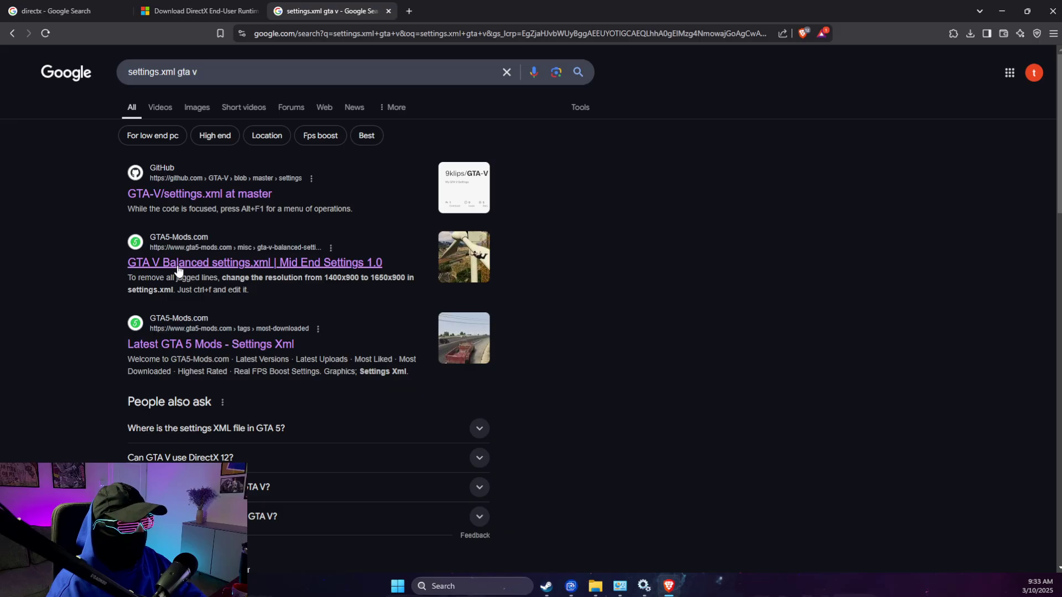
pyautogui.click(337, 263)
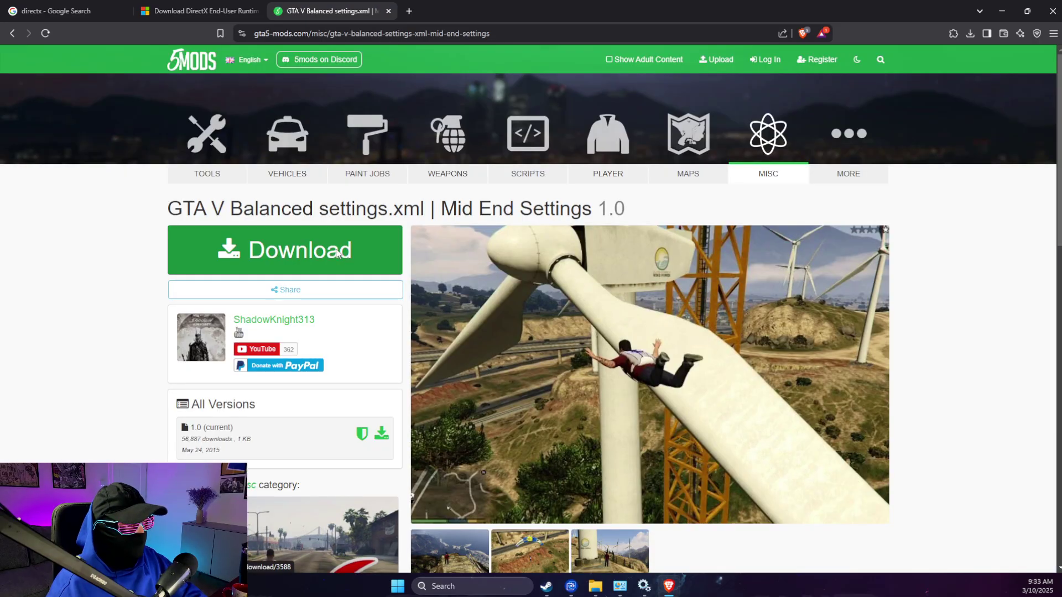
# Download and save the Mid End Settings .rar archive from GTA5-Mods, then minimise Brave.
pyautogui.click(287, 249)
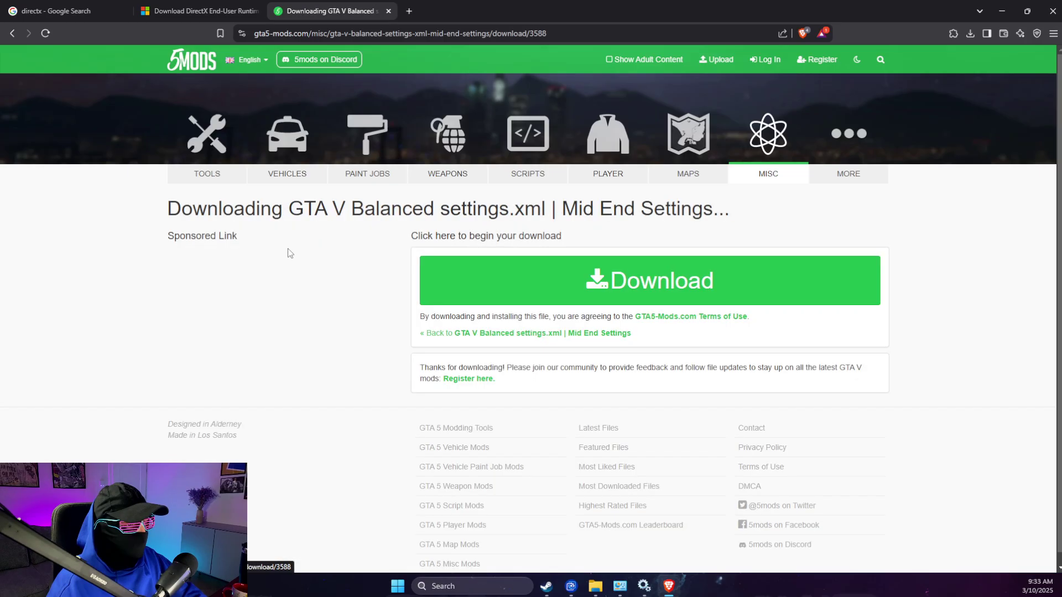
pyautogui.click(546, 272)
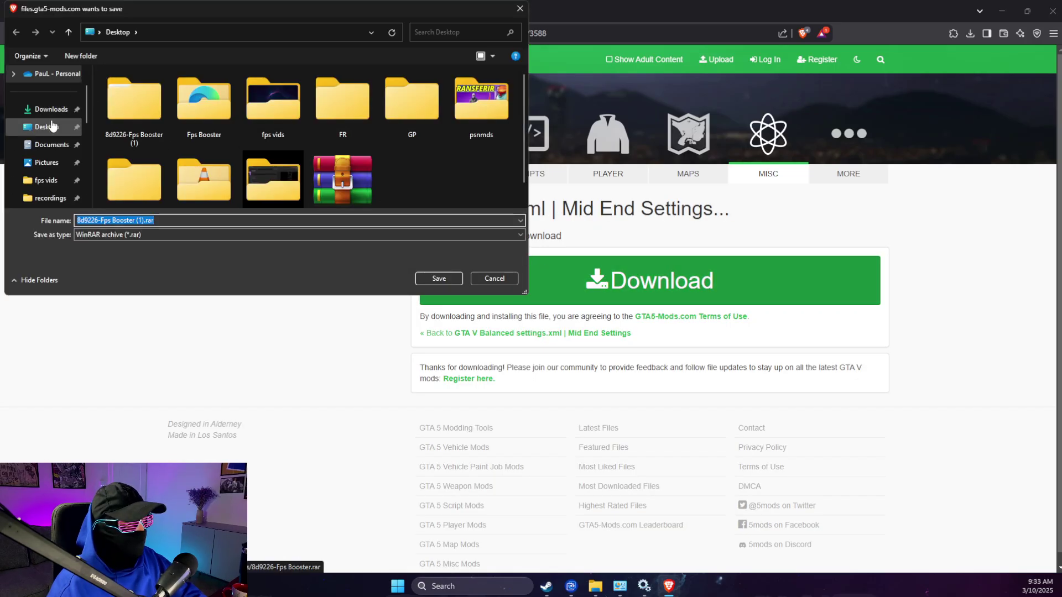
pyautogui.click(431, 279)
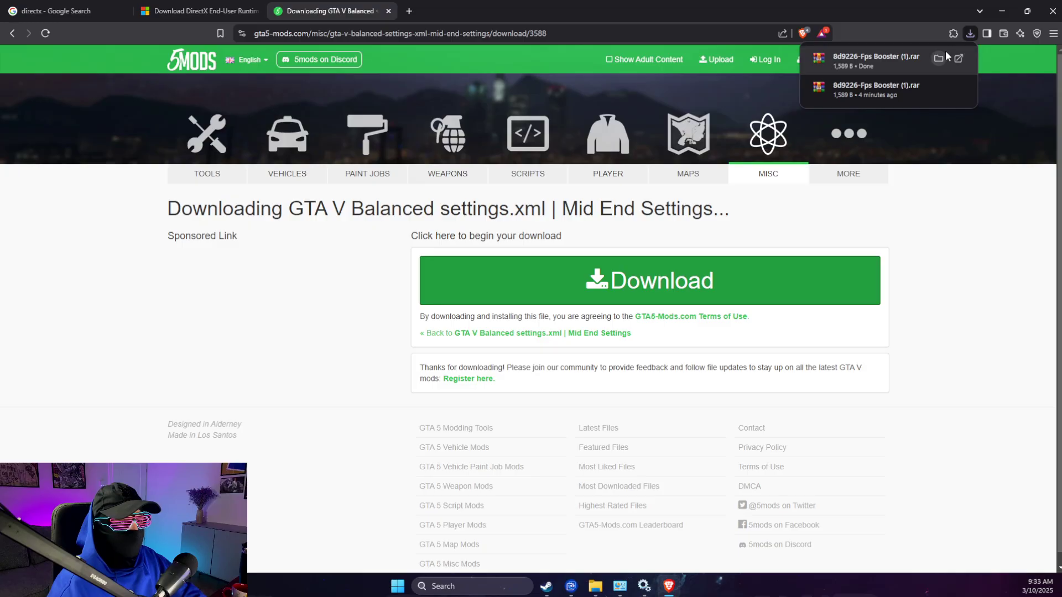
pyautogui.click(1003, 11)
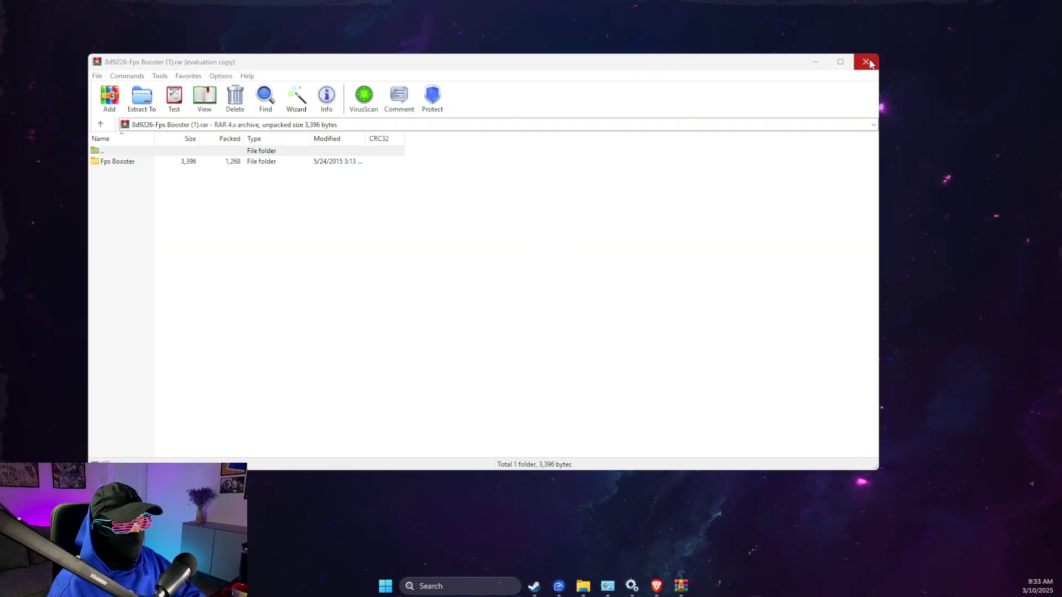
# Place the Fps Booster archive on the desktop and extract its contents.
pyautogui.click(868, 64)
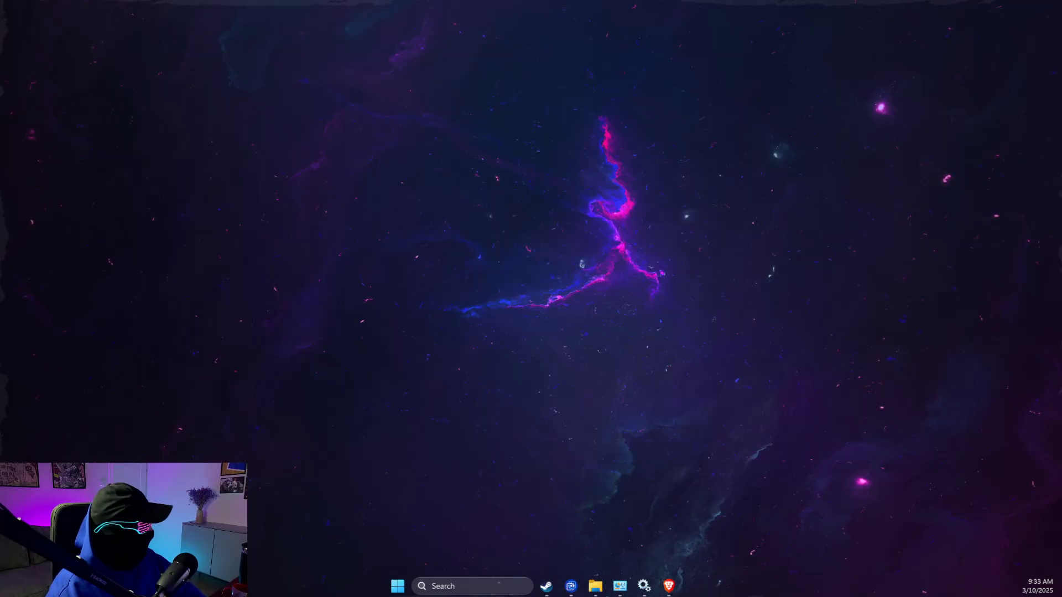
pyautogui.moveTo(506, 225); pyautogui.dragTo(525, 248)
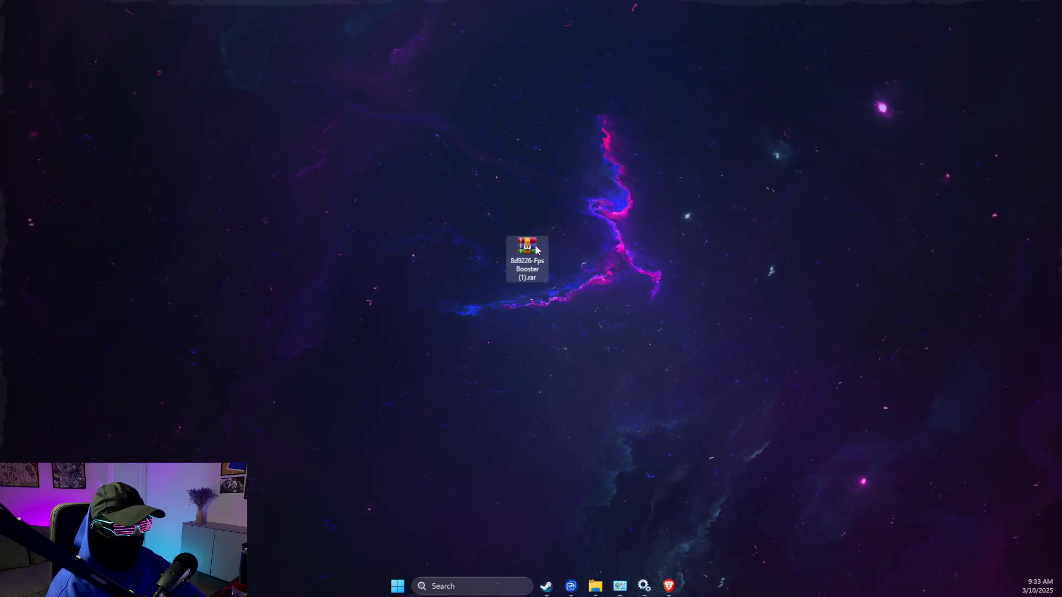
pyautogui.rightClick(536, 246)
pyautogui.moveTo(576, 306)
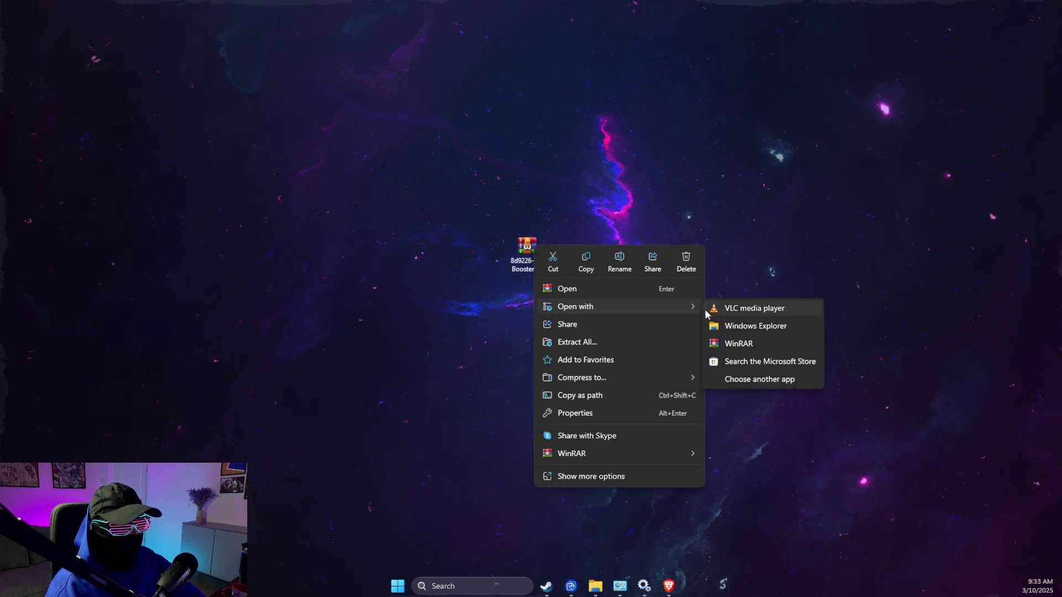
pyautogui.click(608, 326)
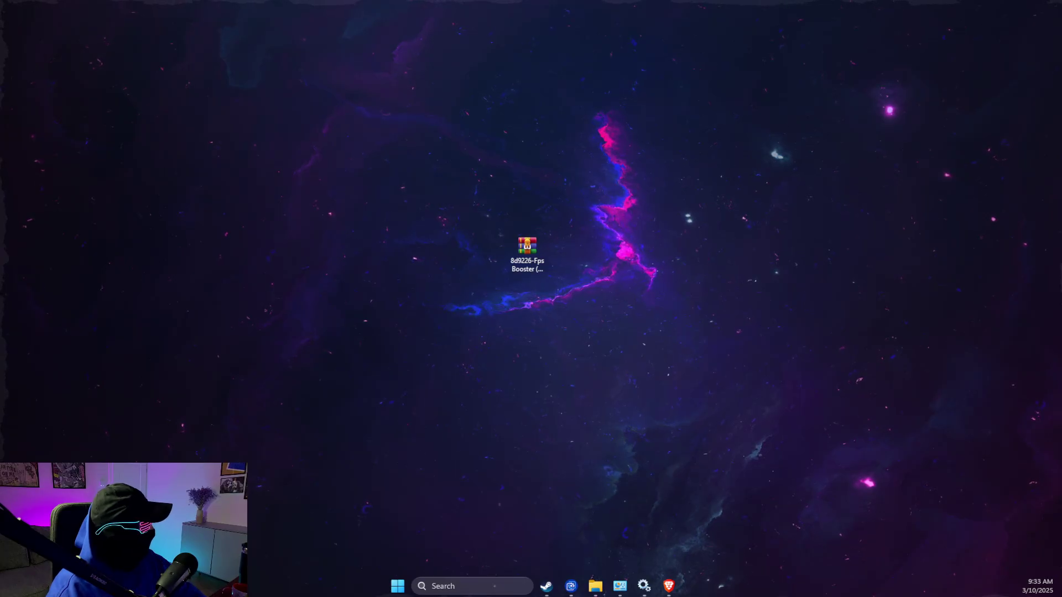
# Move settings.xml from the extracted Fps Booster folder onto the desktop.
pyautogui.click(455, 132)
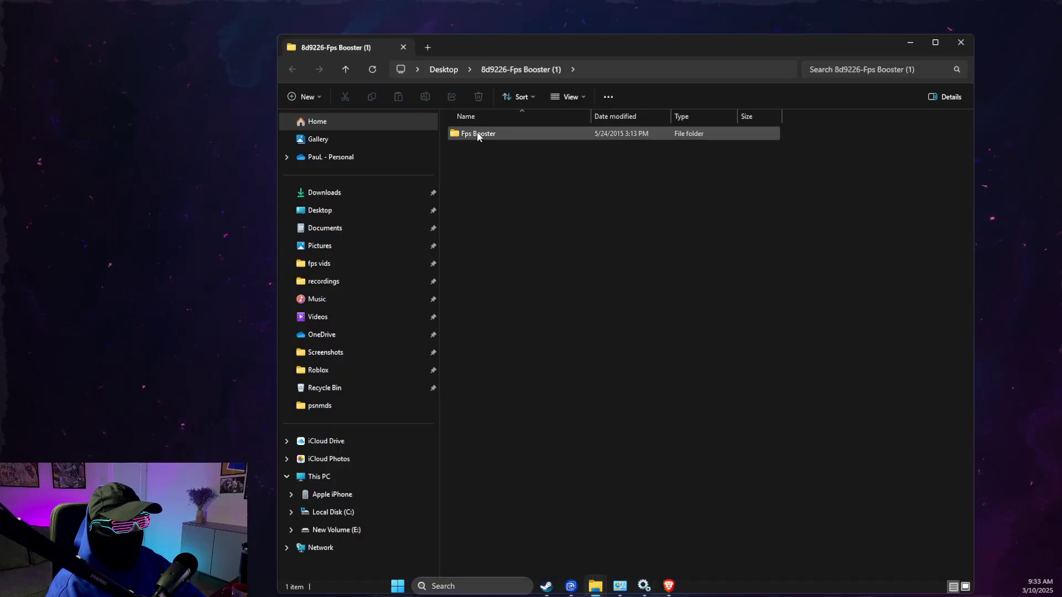
pyautogui.click(477, 134)
pyautogui.doubleClick(477, 133)
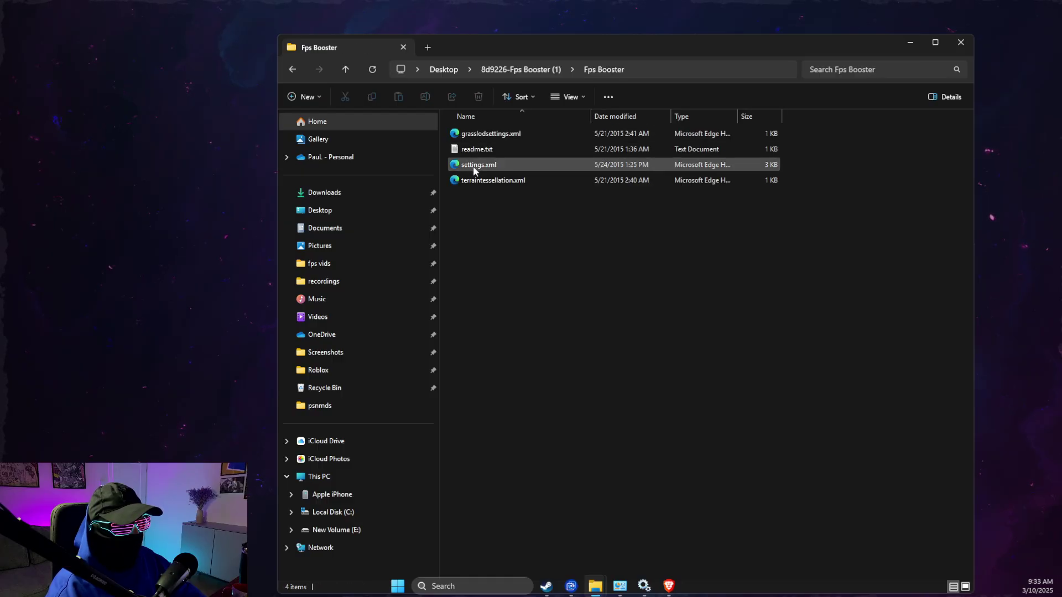
pyautogui.moveTo(473, 165); pyautogui.dragTo(188, 133)
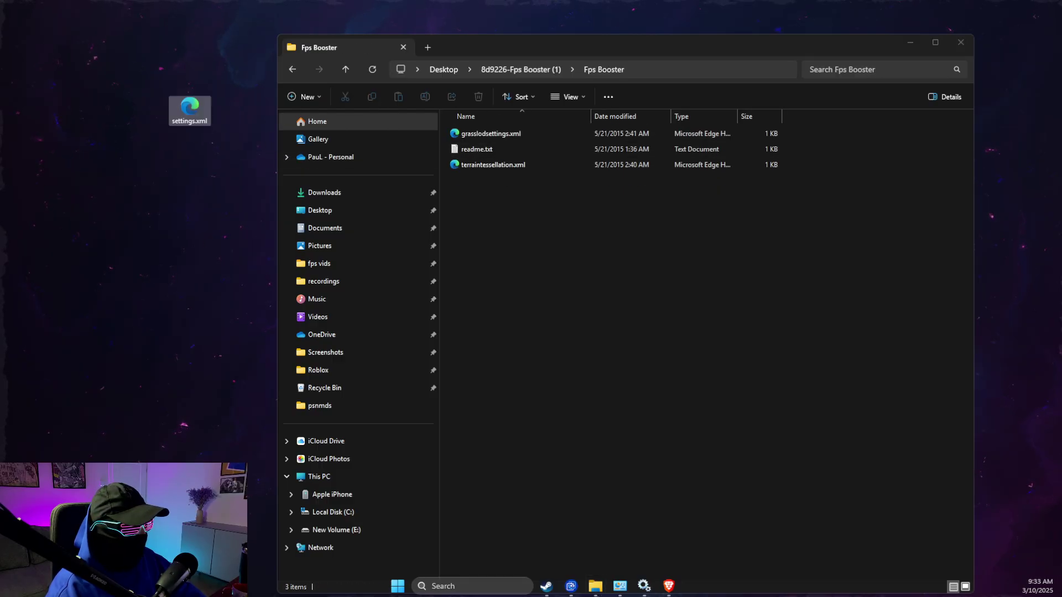
# Edit the desktop settings.xml in Notepad, replacing the Quadro FX 2800M video card name with NVIDIA GeForce RTX 3070.
pyautogui.click(960, 41)
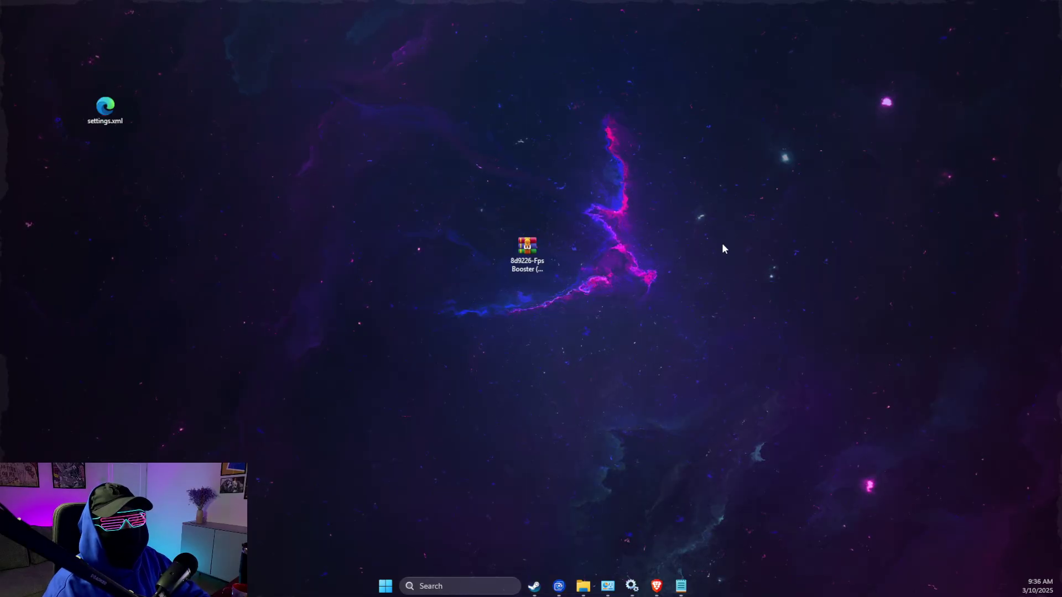
pyautogui.rightClick(105, 108)
pyautogui.moveTo(148, 172)
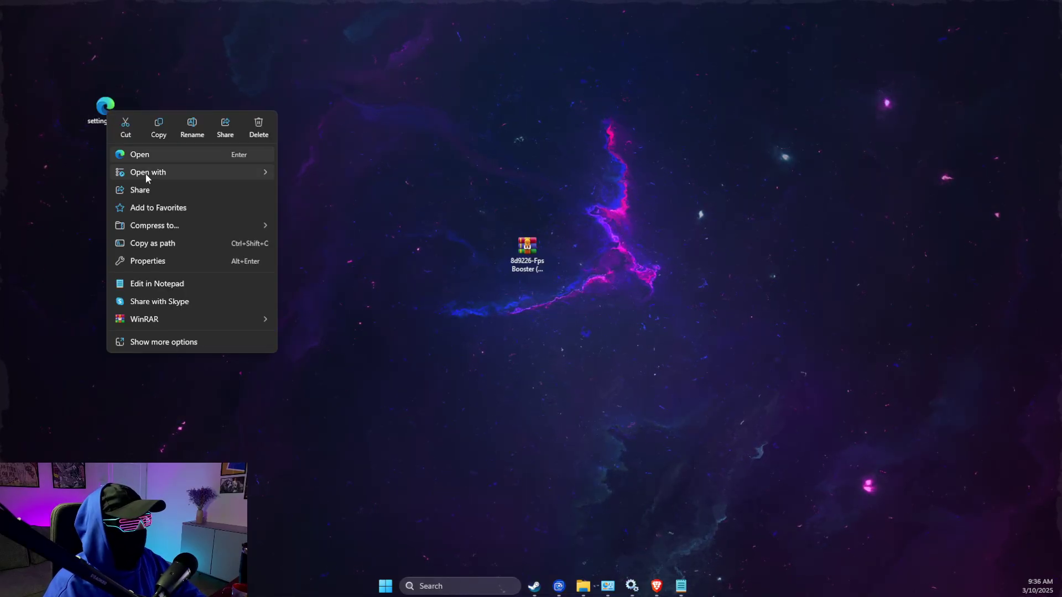
pyautogui.click(312, 245)
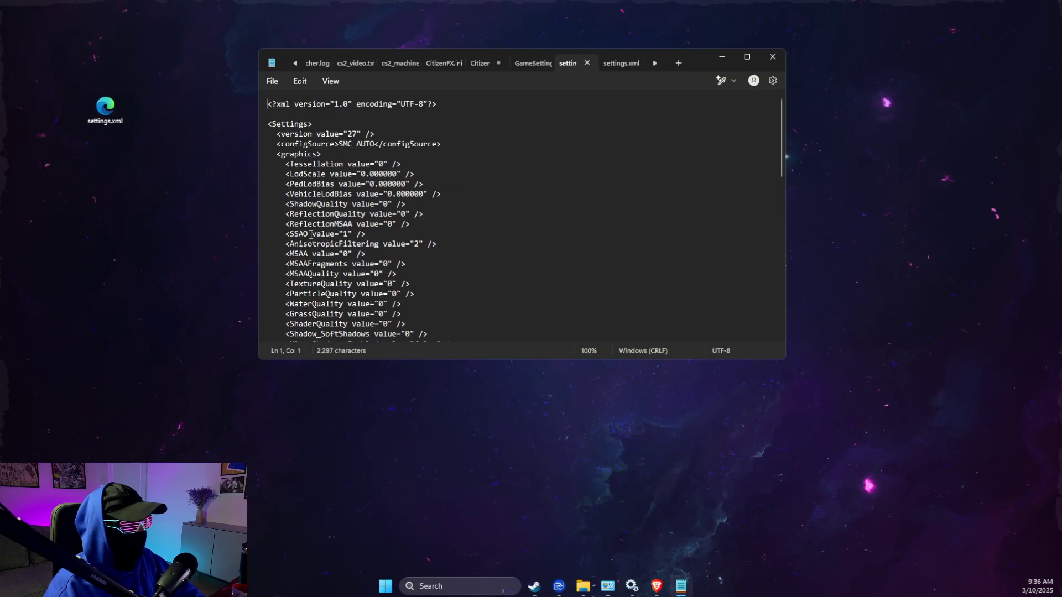
pyautogui.moveTo(780, 113); pyautogui.dragTo(768, 325)
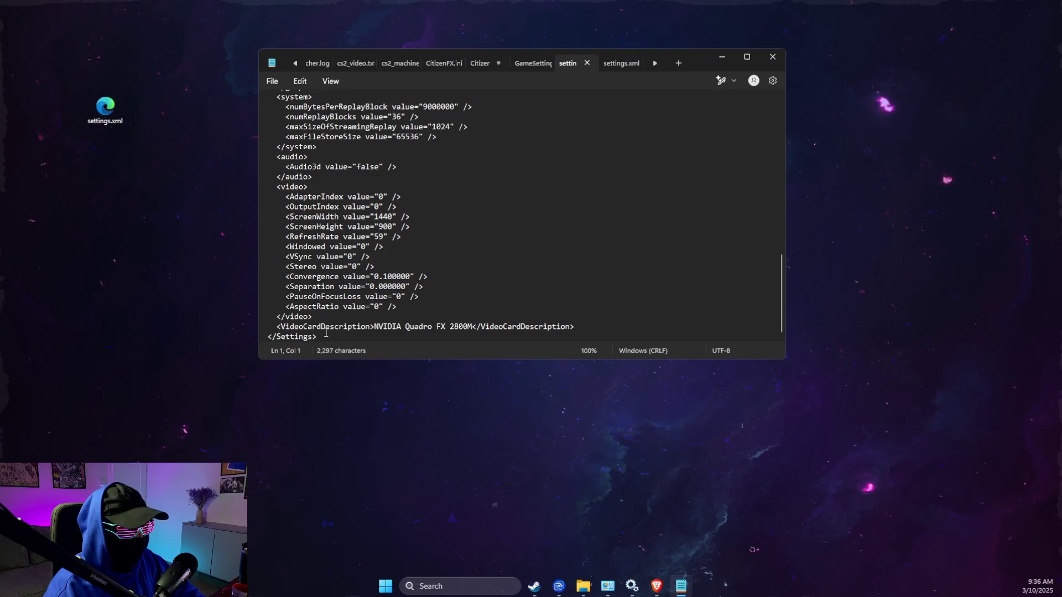
pyautogui.moveTo(375, 326); pyautogui.dragTo(470, 328)
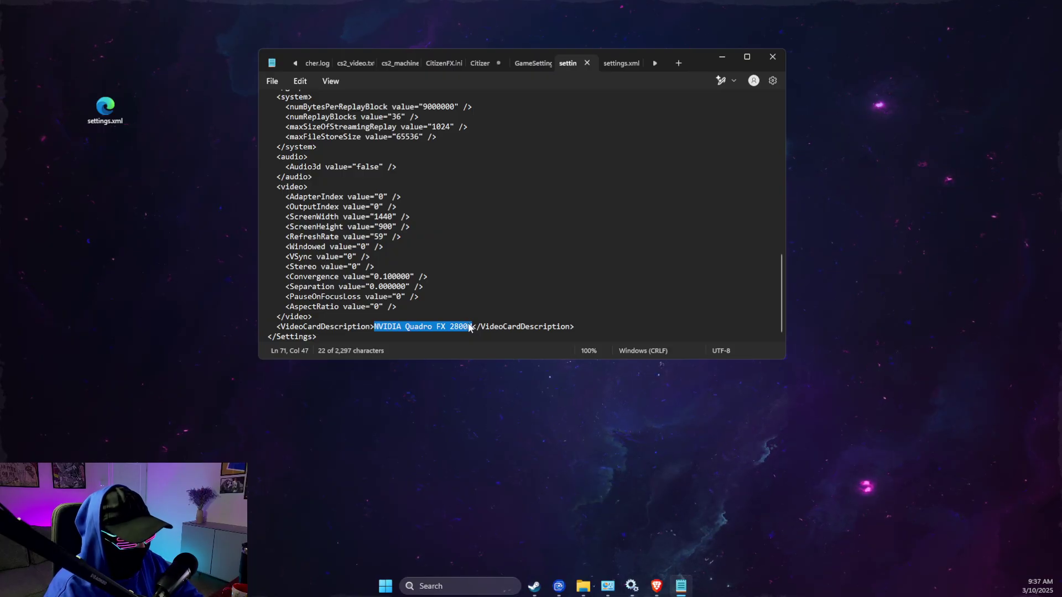
pyautogui.write('NVIDIA GeForce RTX 3070')
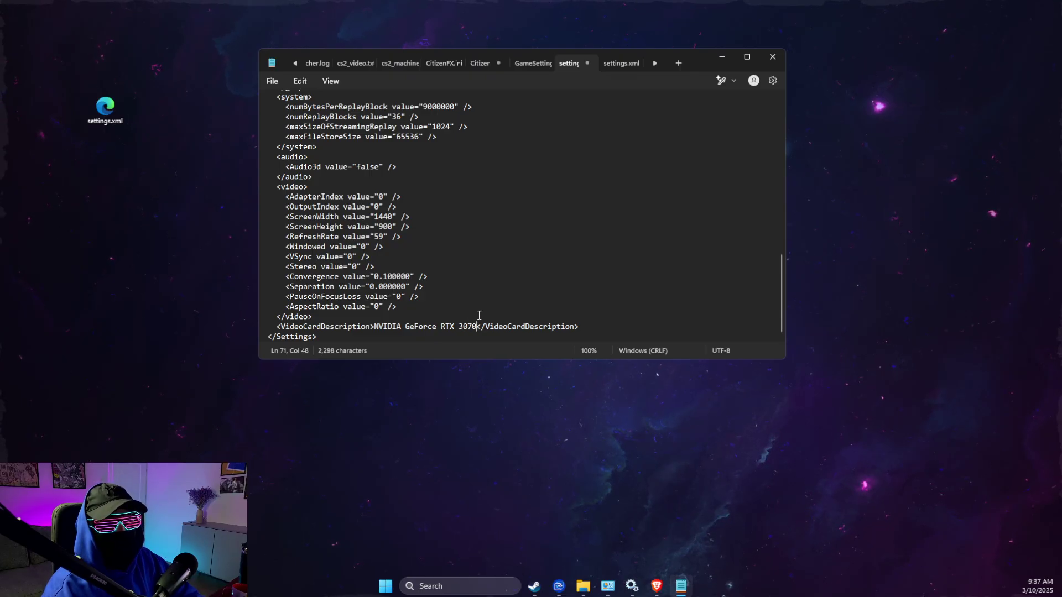
# Check Display adapters in Device Manager to confirm the GPU is NVIDIA GeForce RTX 3070.
pyautogui.click(417, 587)
pyautogui.write('device manager')
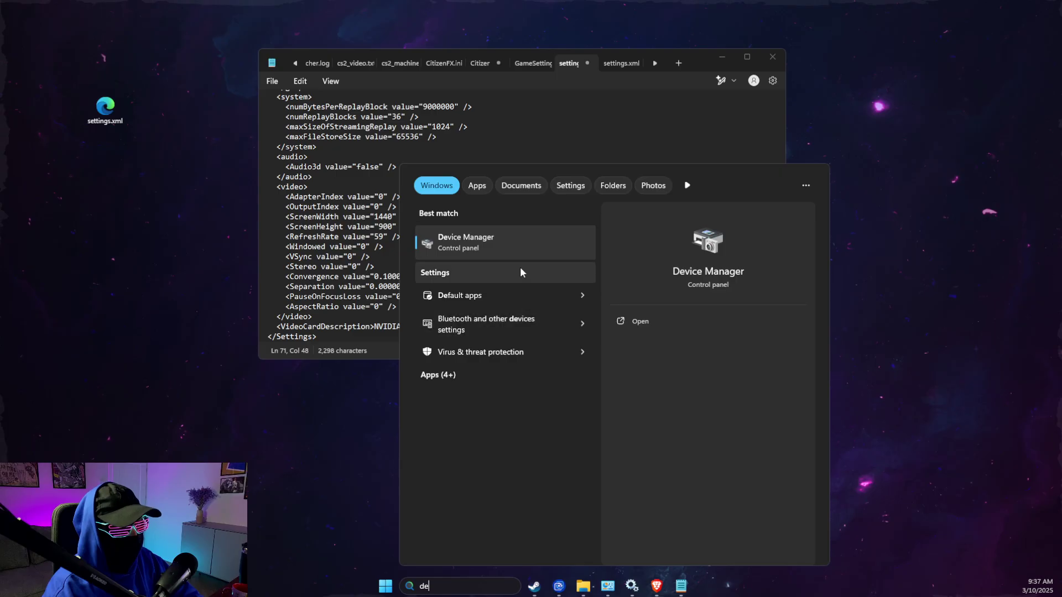
pyautogui.click(487, 247)
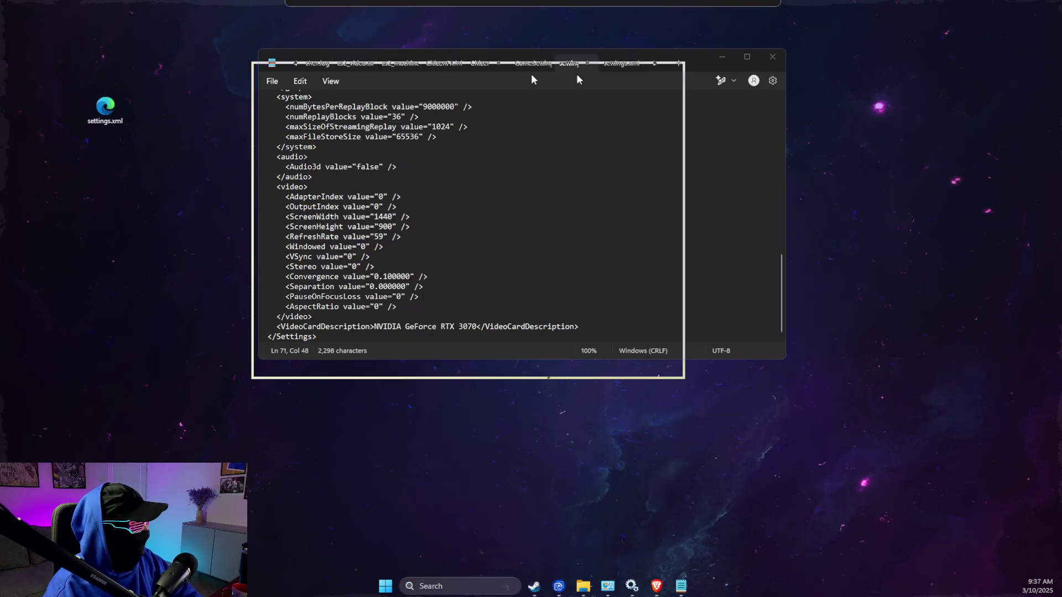
pyautogui.doubleClick(728, 169)
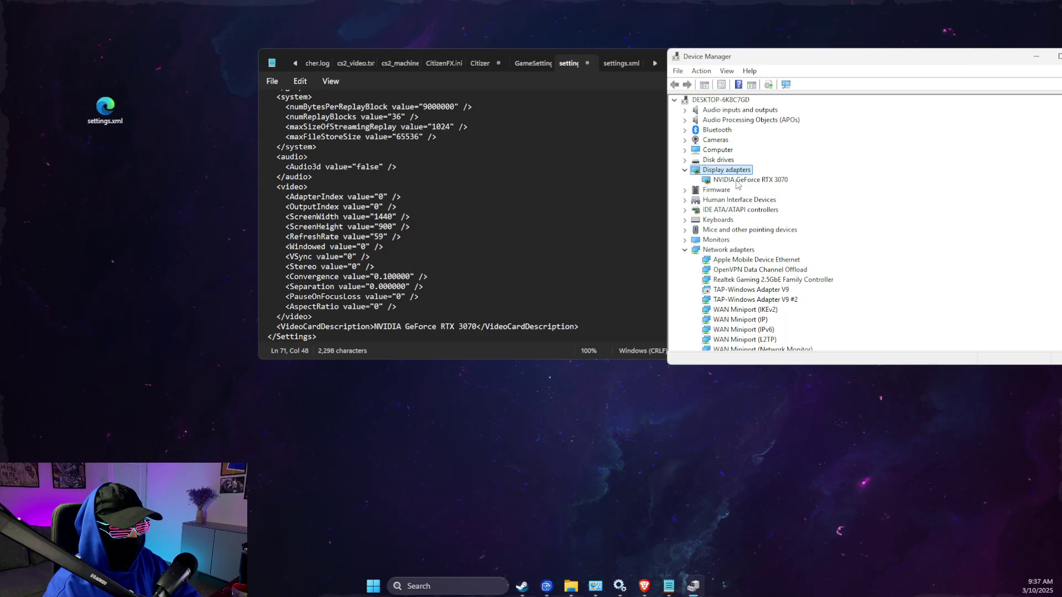
pyautogui.click(754, 181)
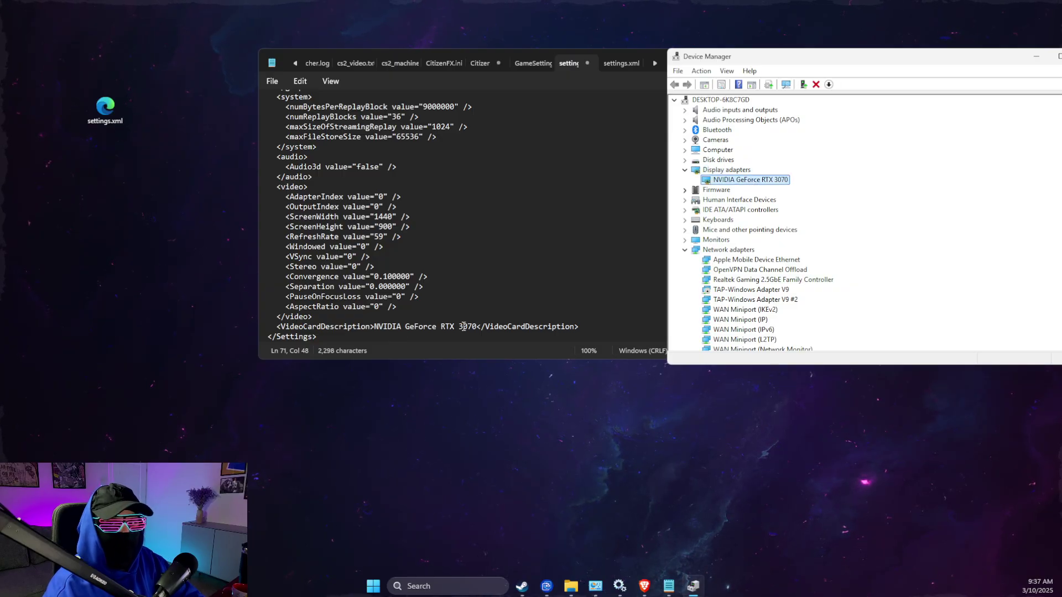
# Save the edited settings.xml in Notepad.
pyautogui.click(272, 80)
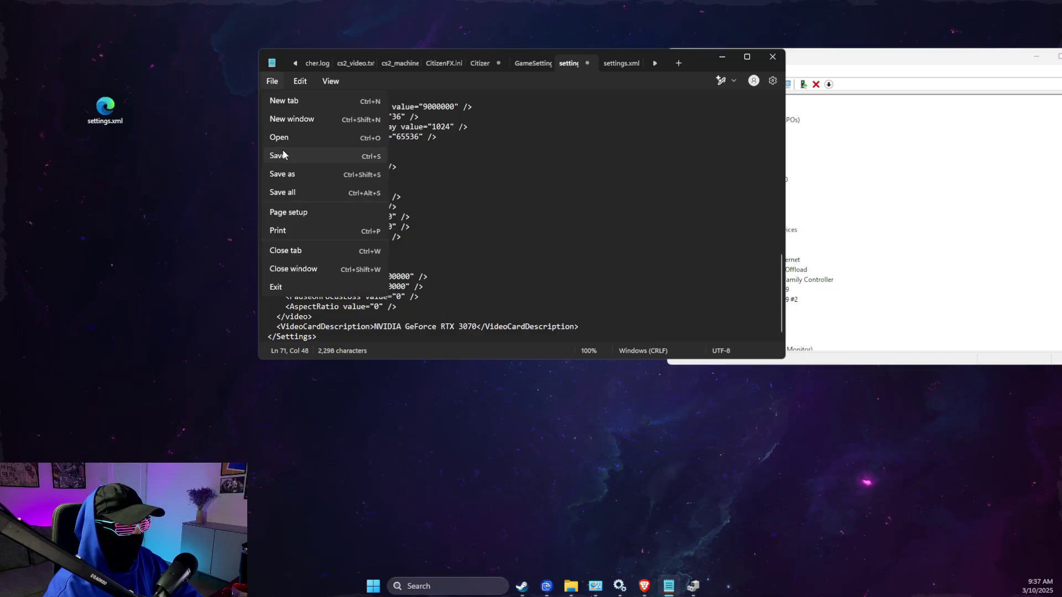
pyautogui.click(280, 155)
# Close Notepad and review the GTAV Enhanced folder with its original settings.xml.
pyautogui.click(773, 57)
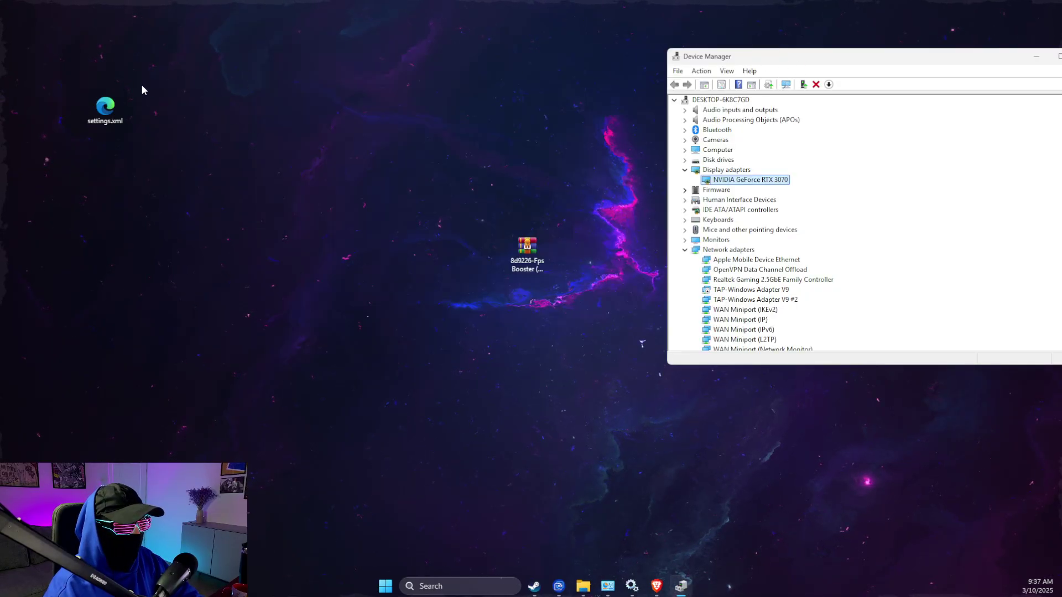
pyautogui.click(583, 586)
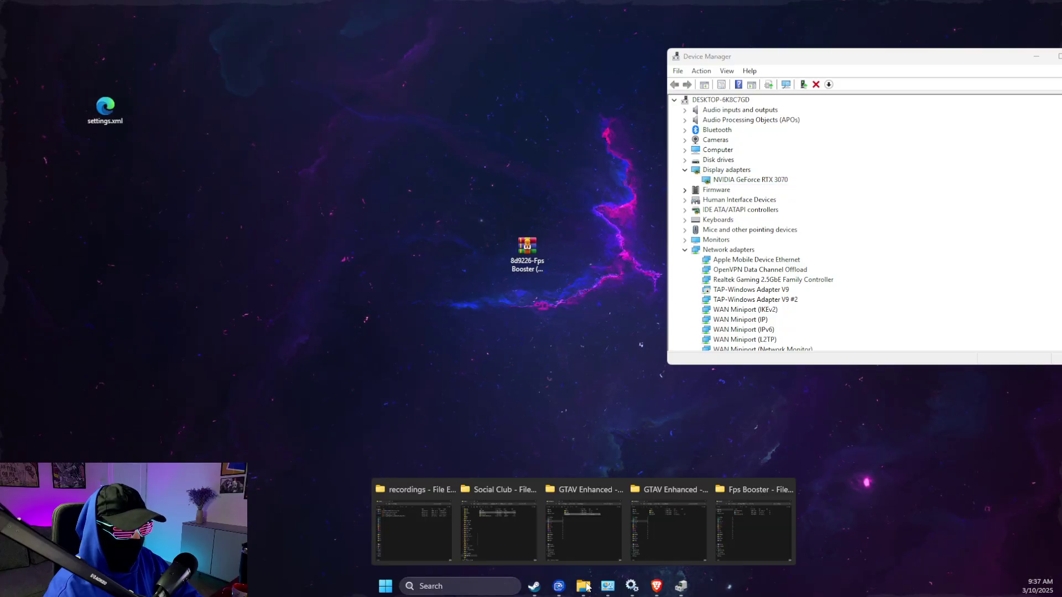
pyautogui.click(554, 535)
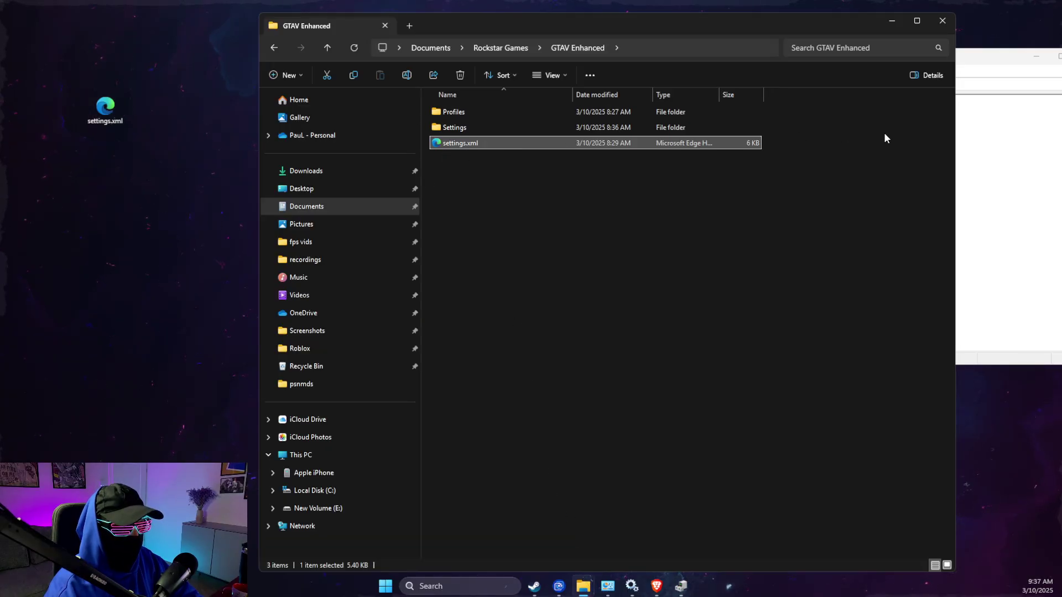
# Bring Device Manager forward and close it.
pyautogui.click(681, 586)
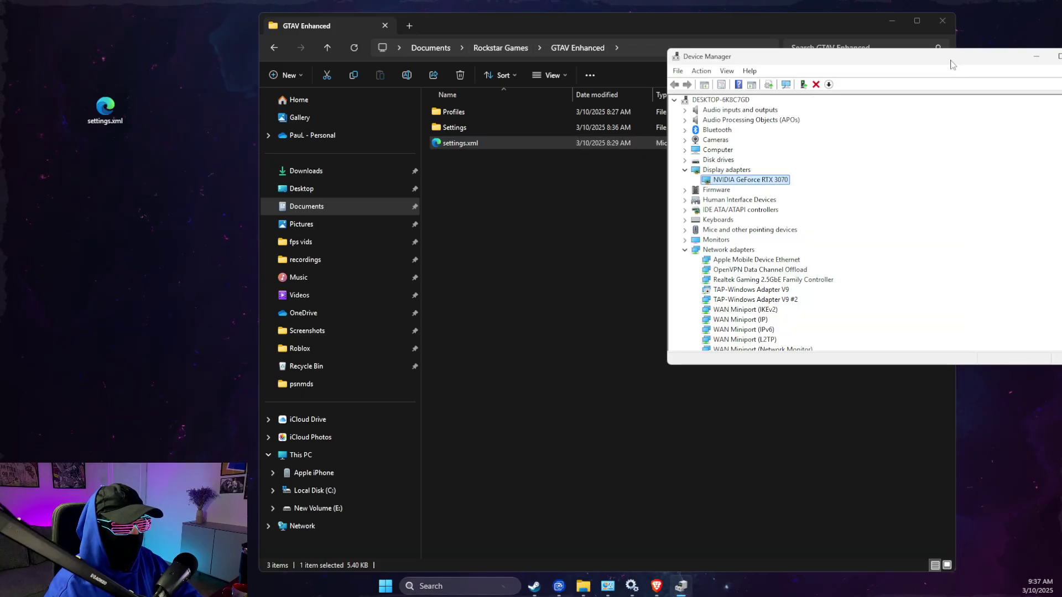
pyautogui.moveTo(955, 66); pyautogui.dragTo(727, 83)
pyautogui.click(691, 97)
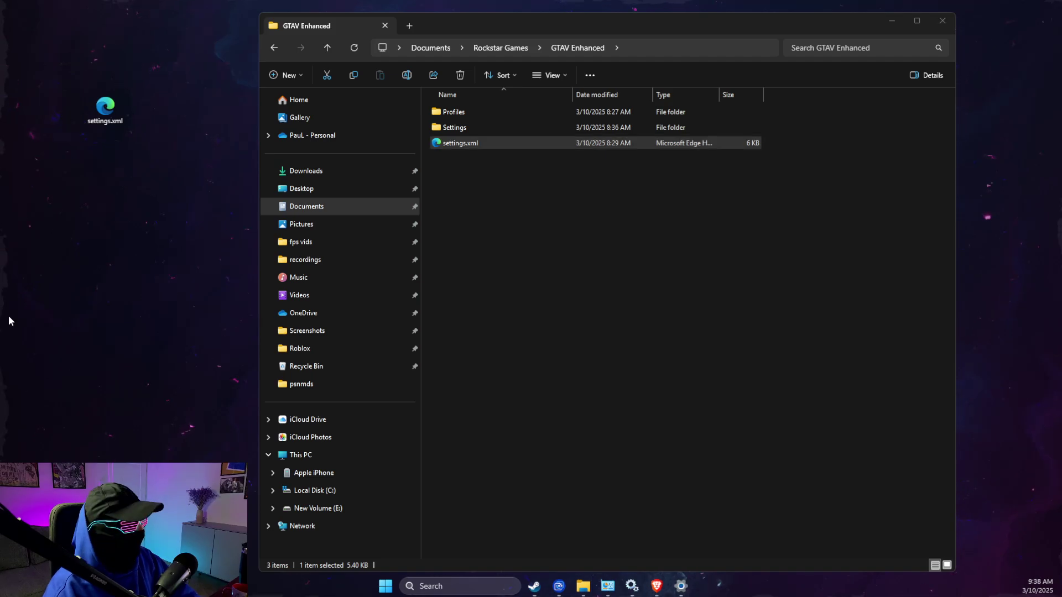
# Reach System > Optional features in Windows Settings via the taskbar search.
pyautogui.click(942, 20)
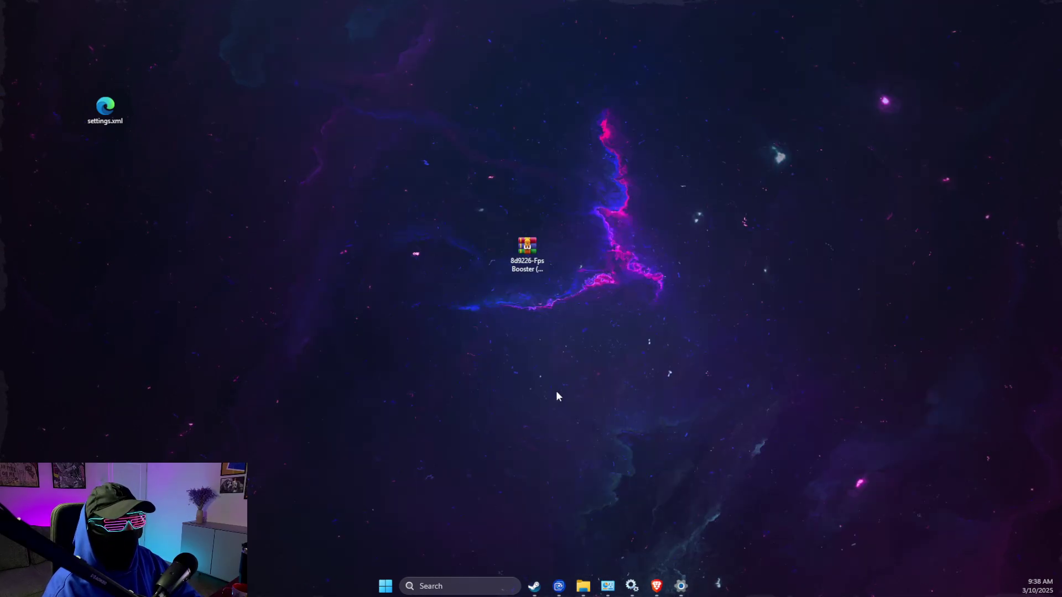
pyautogui.click(440, 577)
pyautogui.write('optional features')
pyautogui.click(495, 249)
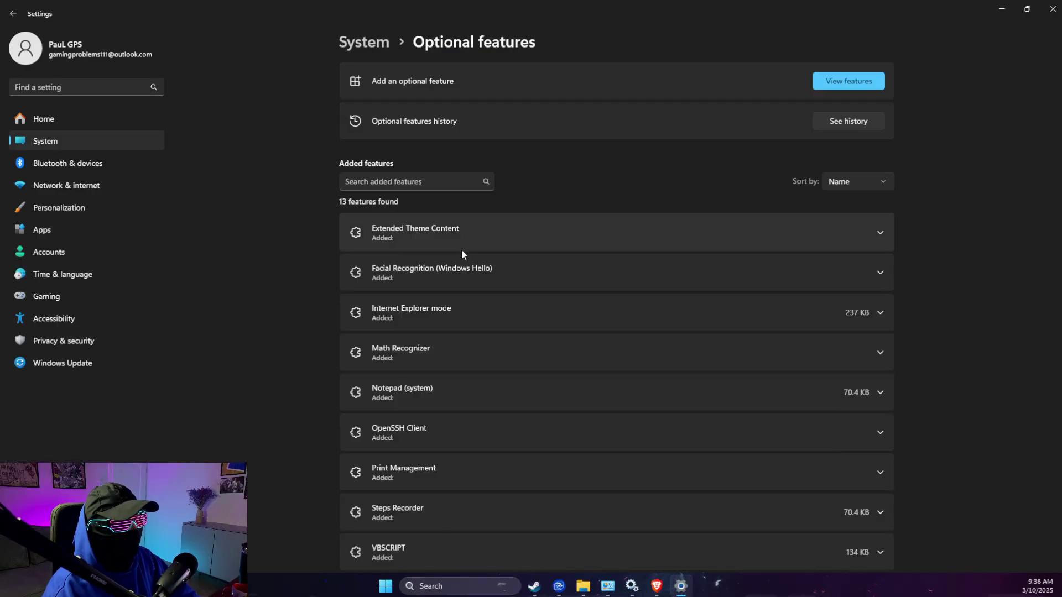
pyautogui.click(50, 142)
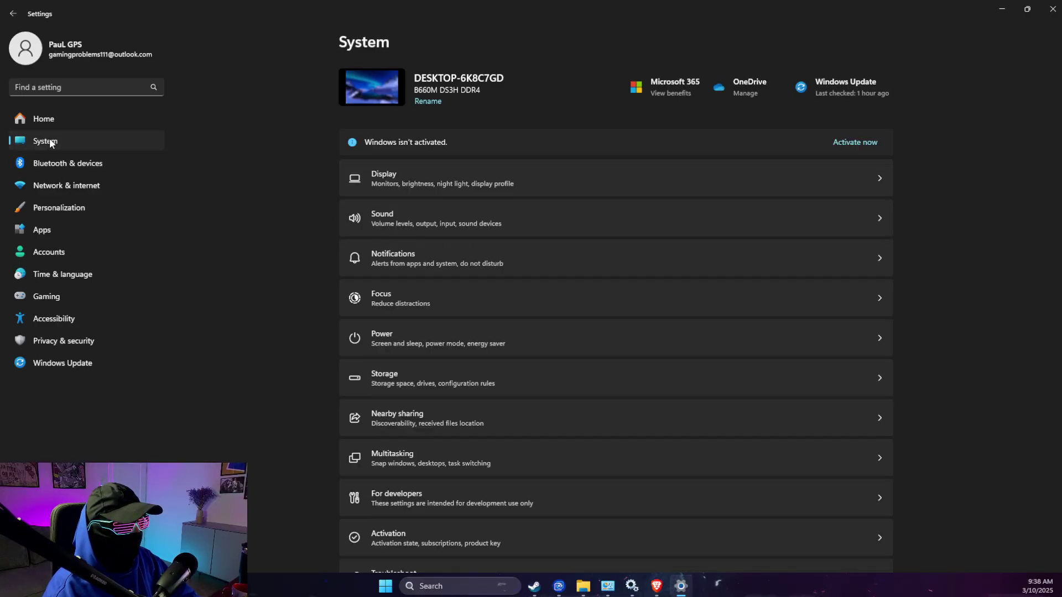
pyautogui.scroll(-3, 533, 289)
pyautogui.scroll(-2, 526, 285)
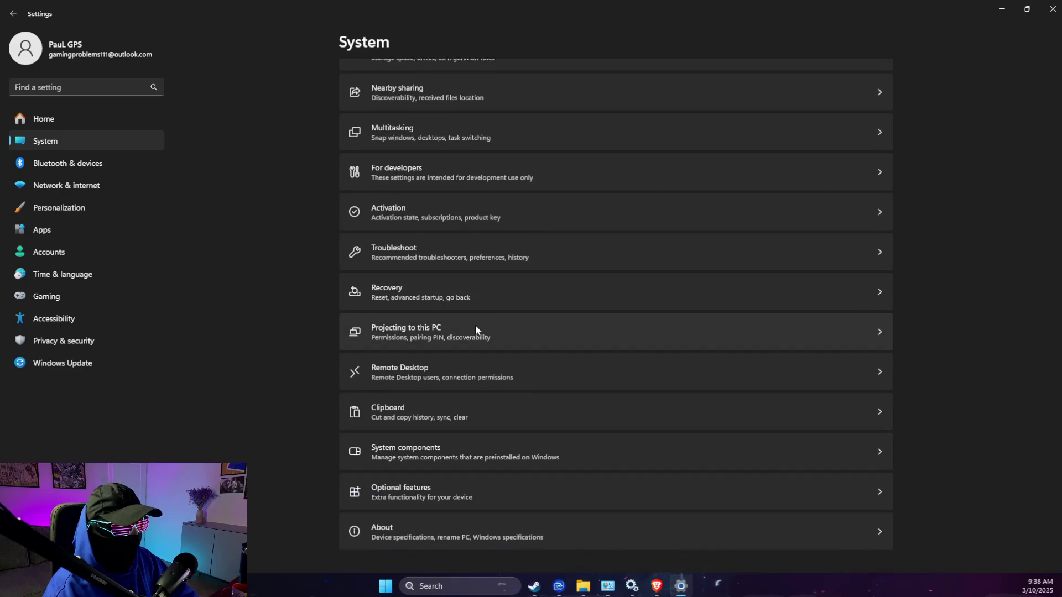
pyautogui.click(393, 498)
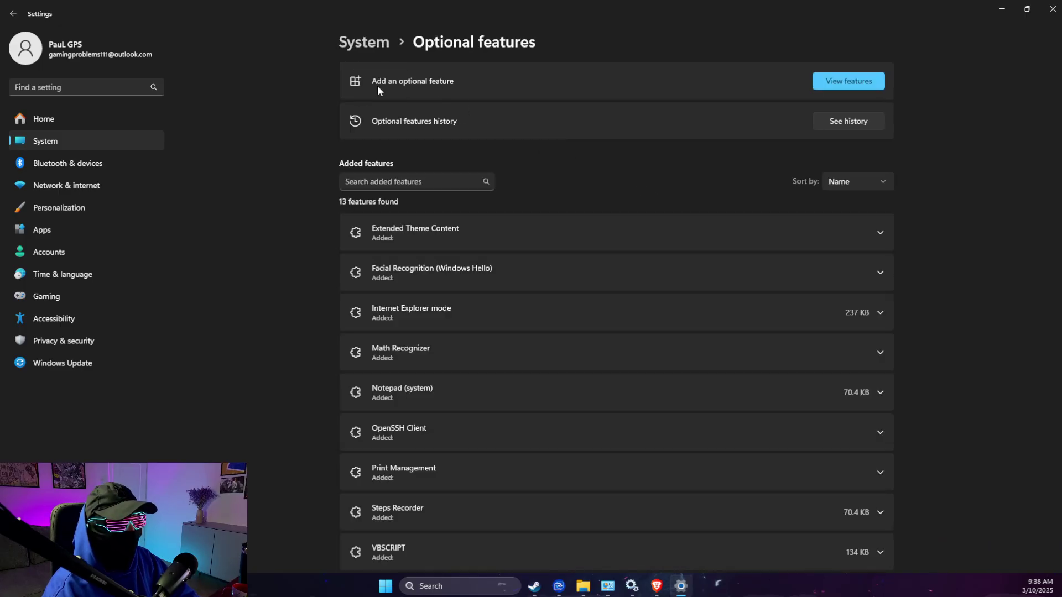
# Add the Graphics Tools optional feature and start its installation.
pyautogui.click(845, 82)
pyautogui.write('g')
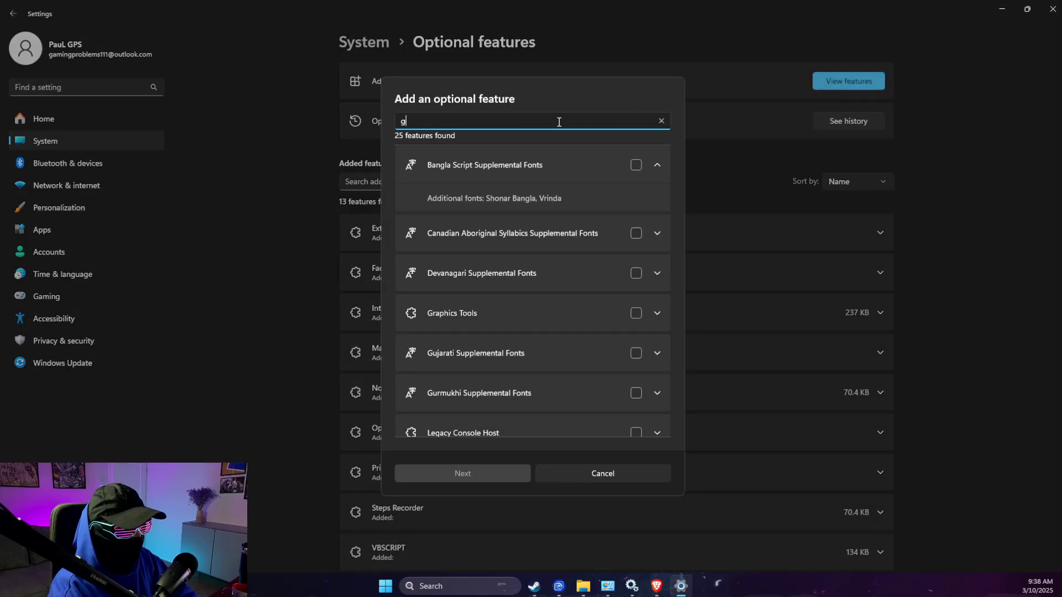
pyautogui.write('rap')
pyautogui.click(468, 164)
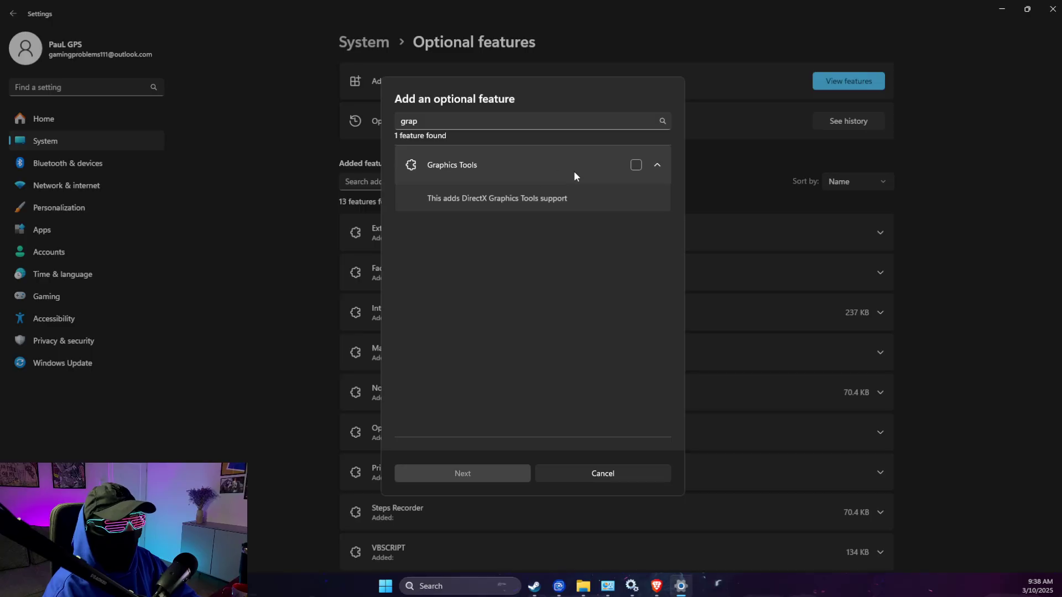
pyautogui.click(629, 161)
pyautogui.click(638, 165)
pyautogui.click(464, 472)
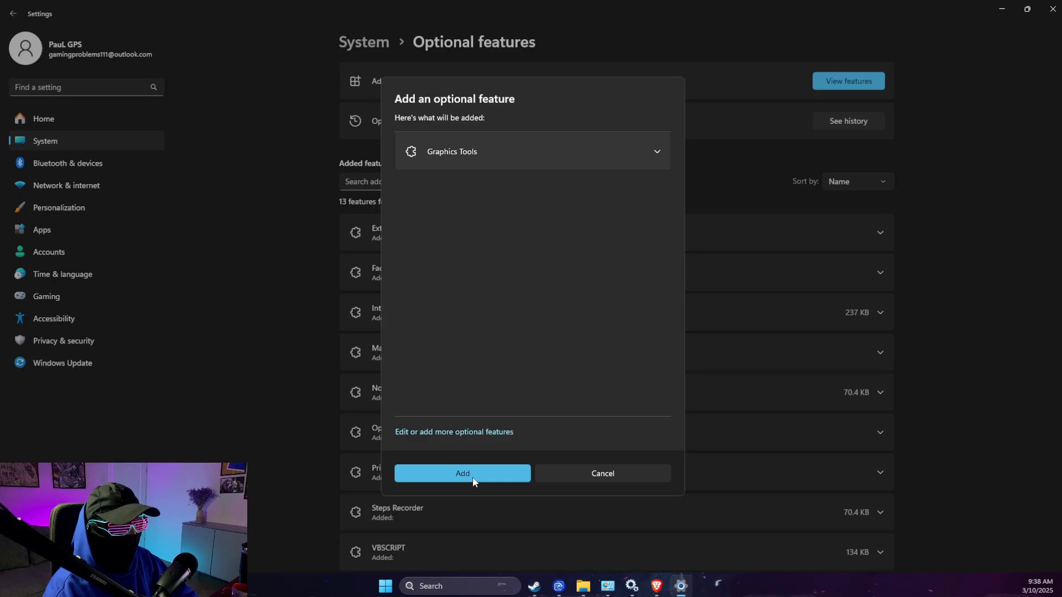
pyautogui.click(473, 477)
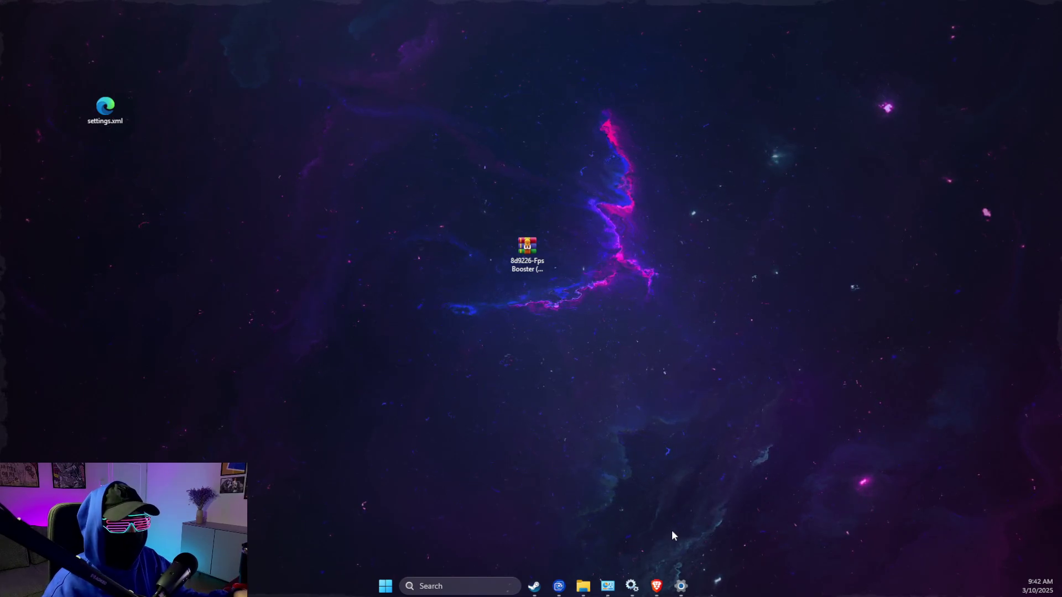
# Download 03_release_binaries_release.zip from the d3d12ProxyEdrDx11_0 v0.3 release to the Desktop.
pyautogui.click(658, 588)
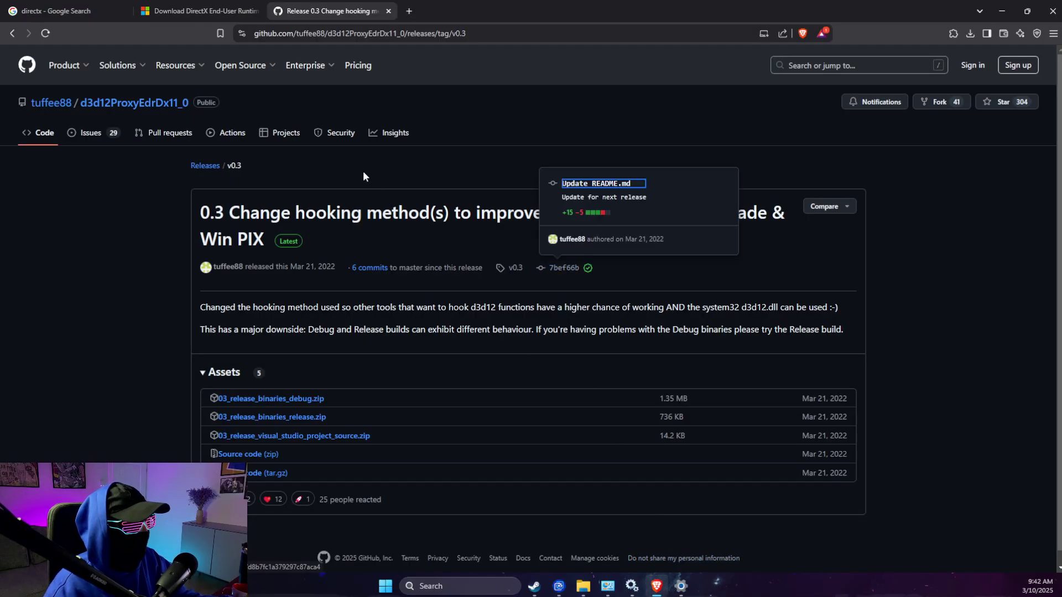
pyautogui.scroll(-1, 134, 257)
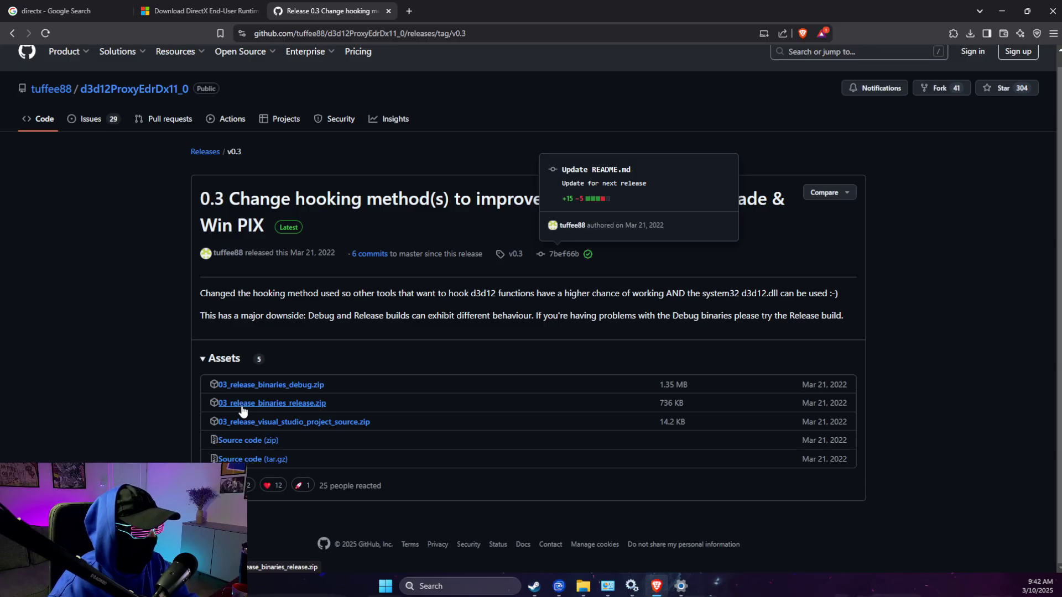
pyautogui.click(274, 402)
pyautogui.click(47, 127)
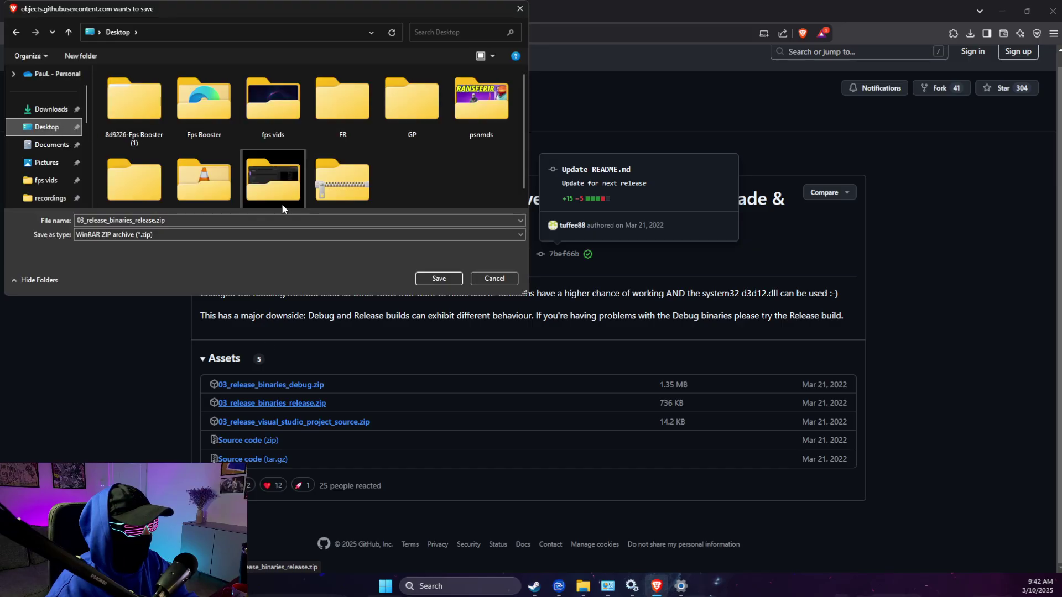
pyautogui.click(438, 278)
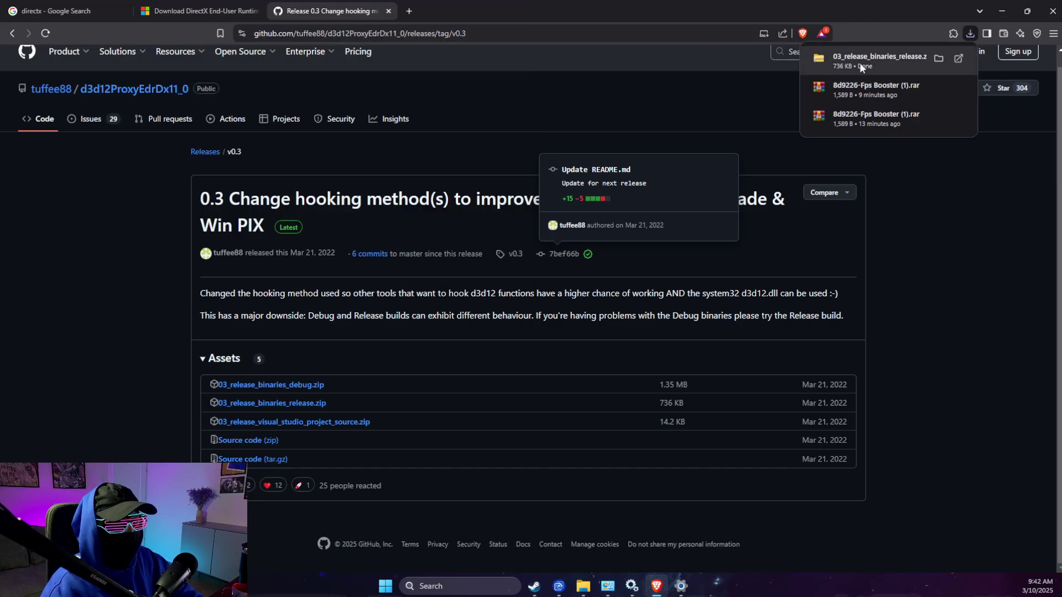
# Copy d3d12.dll out of the downloaded release zip onto the desktop.
pyautogui.click(1003, 11)
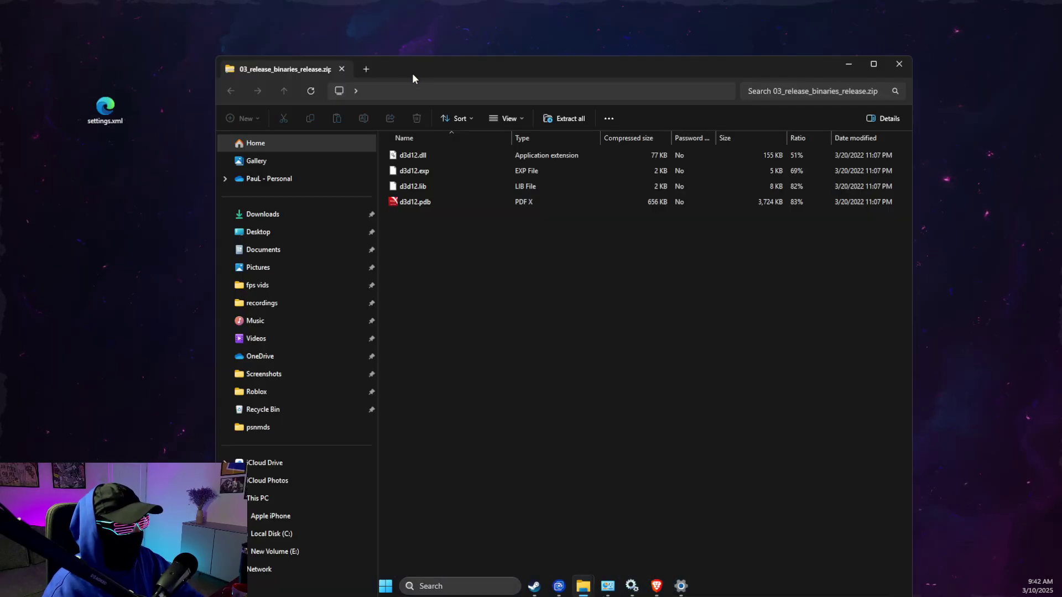
pyautogui.click(415, 155)
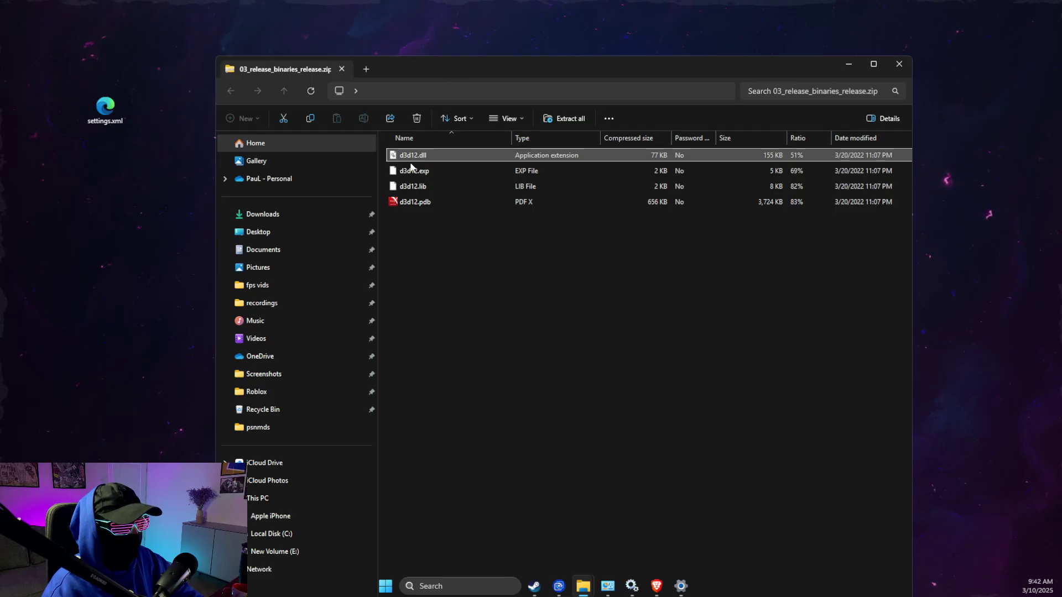
pyautogui.moveTo(410, 157); pyautogui.dragTo(127, 206)
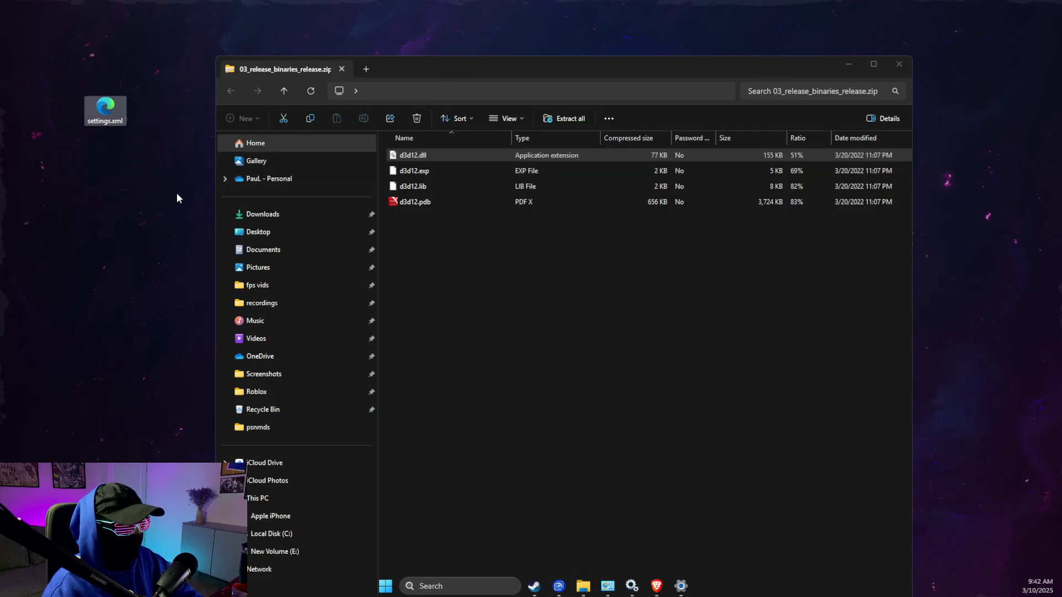
pyautogui.click(428, 157)
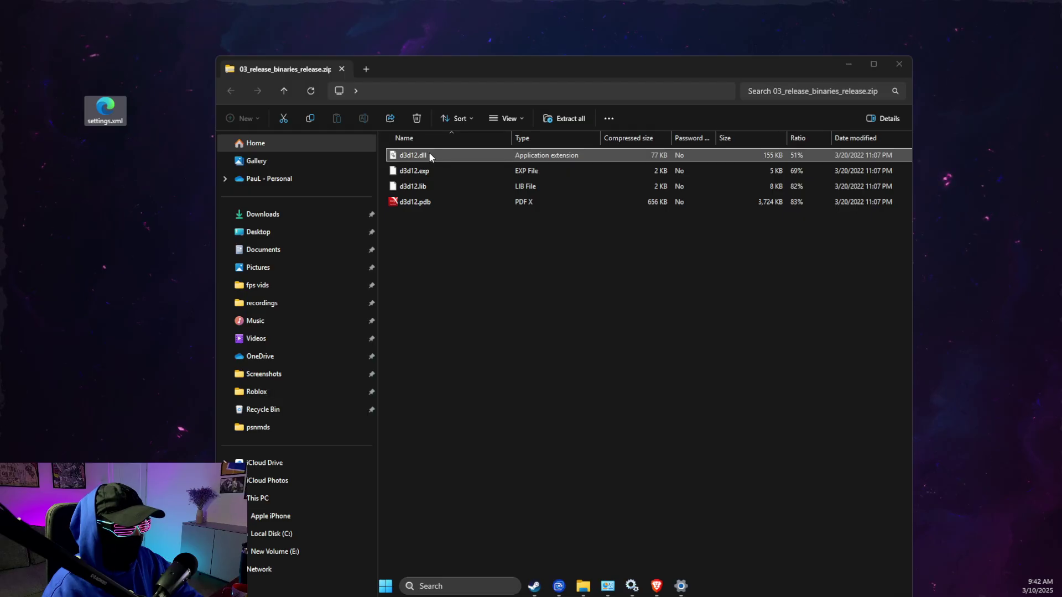
pyautogui.click(849, 63)
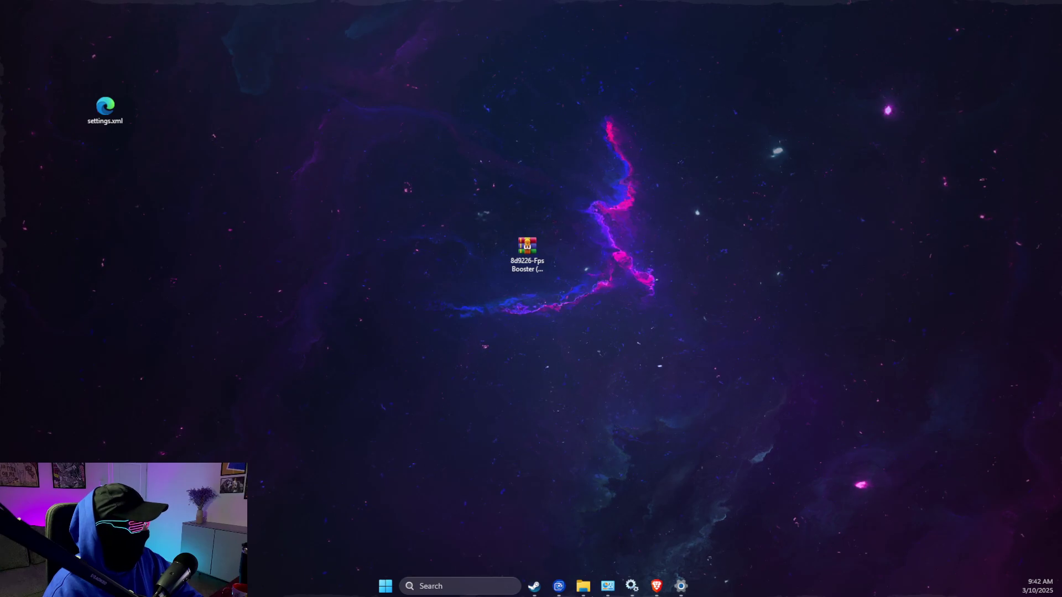
pyautogui.moveTo(0, 166); pyautogui.dragTo(346, 164)
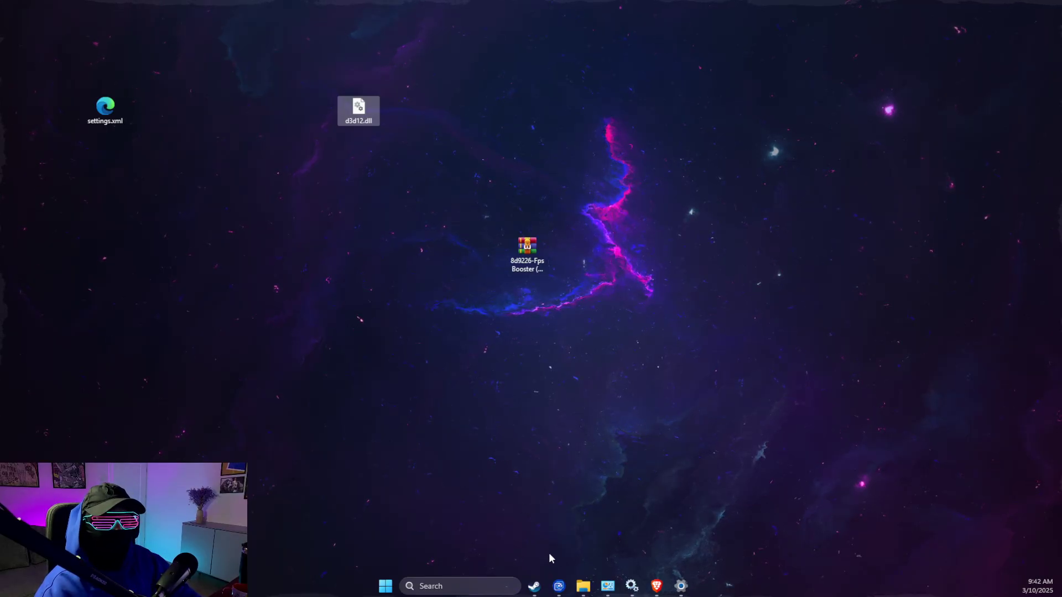
# From Steam's Grand Theft Auto V Enhanced properties, browse the Installed Files to its install folder.
pyautogui.click(533, 586)
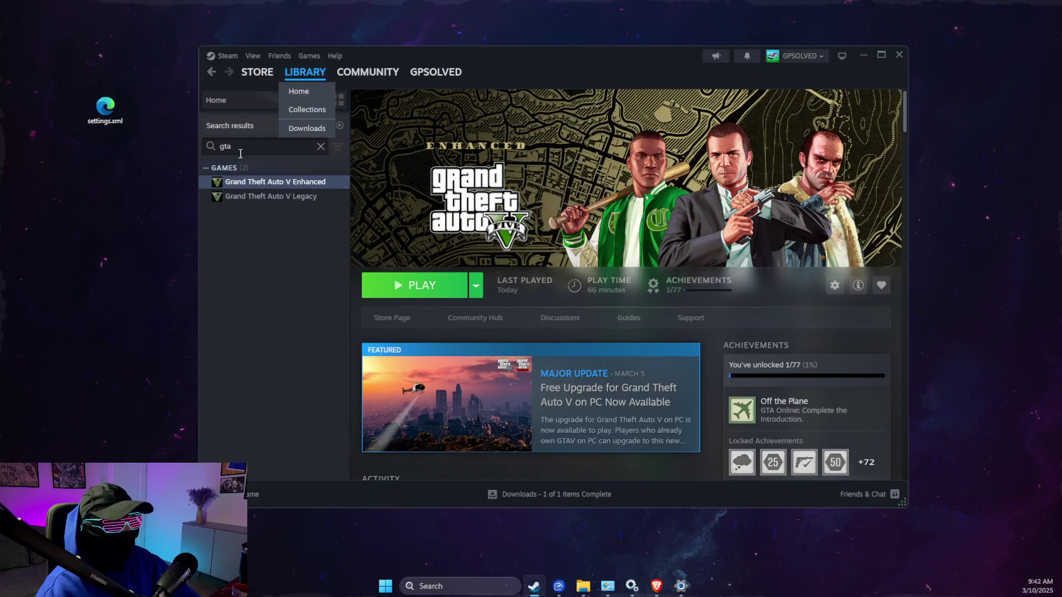
pyautogui.rightClick(238, 186)
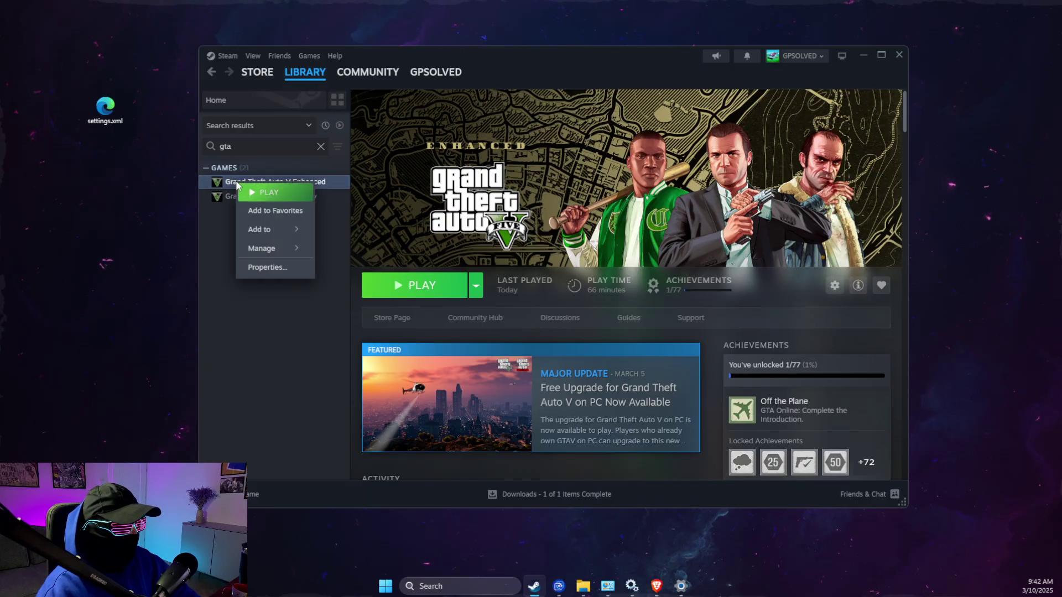
pyautogui.click(267, 268)
pyautogui.click(369, 231)
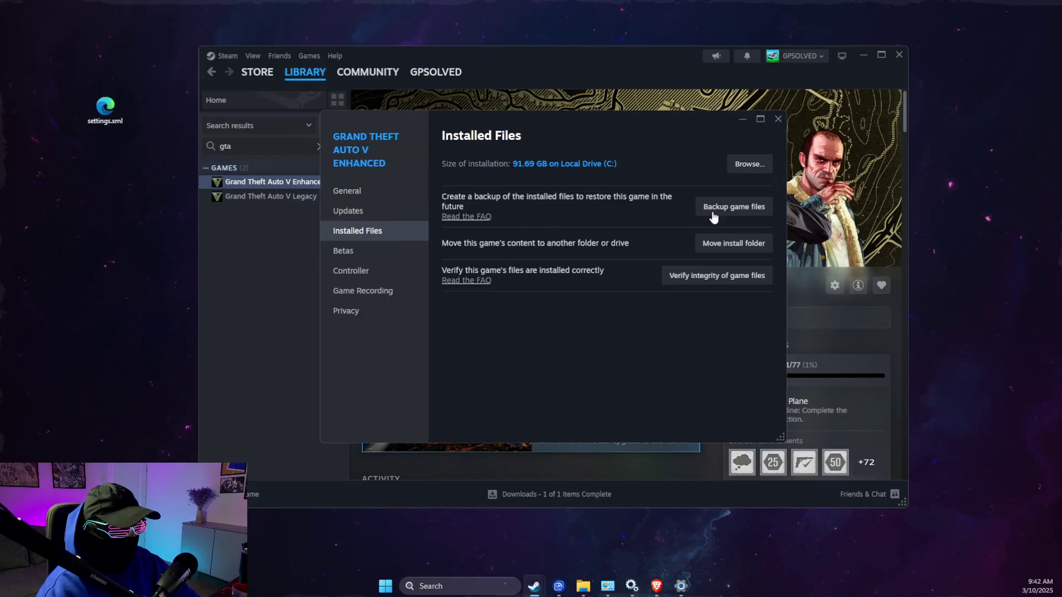
pyautogui.click(749, 165)
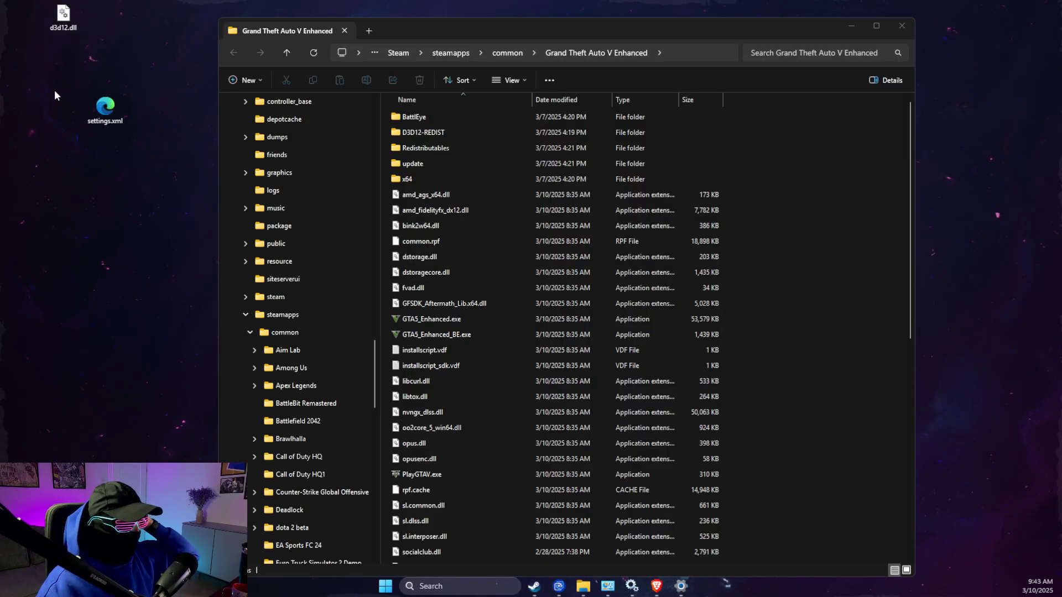
# Move d3d12.dll from the desktop into the Grand Theft Auto V Enhanced install folder.
pyautogui.moveTo(63, 15)
pyautogui.mouseDown()
pyautogui.moveTo(784, 315)
pyautogui.moveTo(775, 309)
pyautogui.mouseUp()
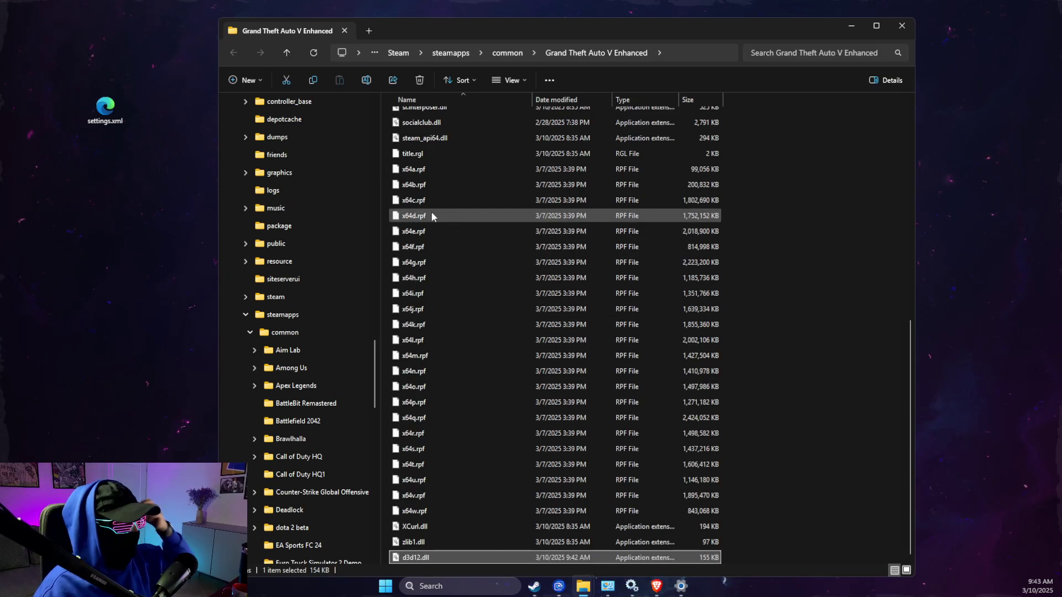